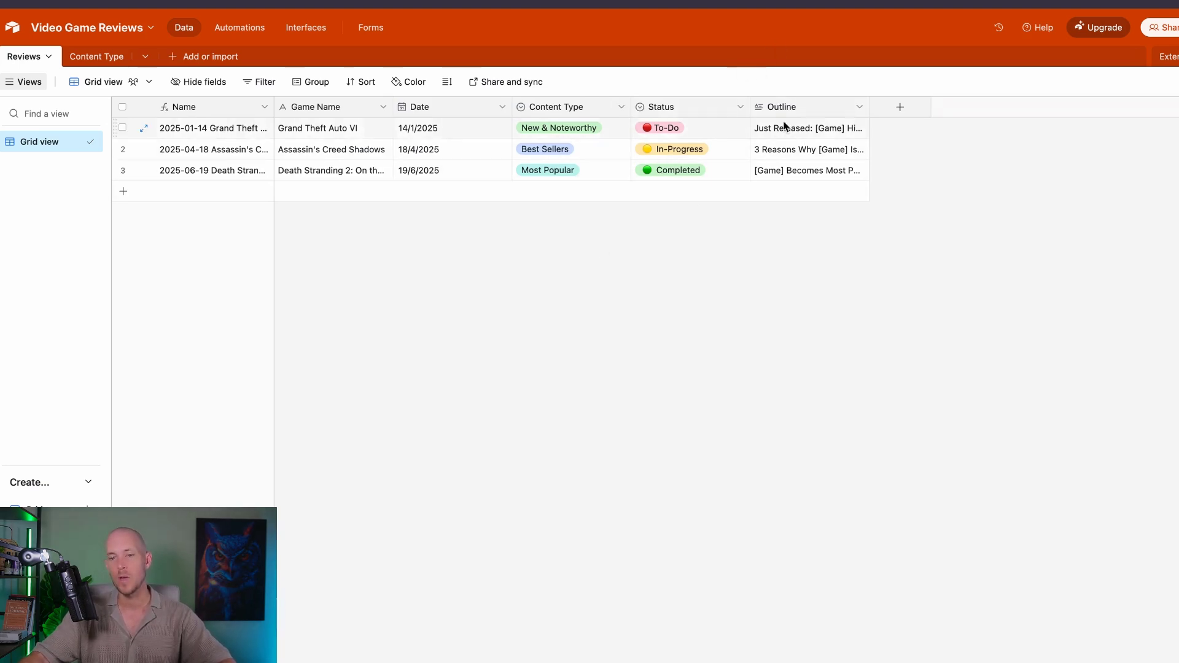
# - Widen the Outline column in the Reviews table and view the full outline of the Grand Theft Auto VI record
pyautogui.click(806, 131)
pyautogui.moveTo(869, 106); pyautogui.dragTo(993, 105)
pyautogui.click(892, 224)
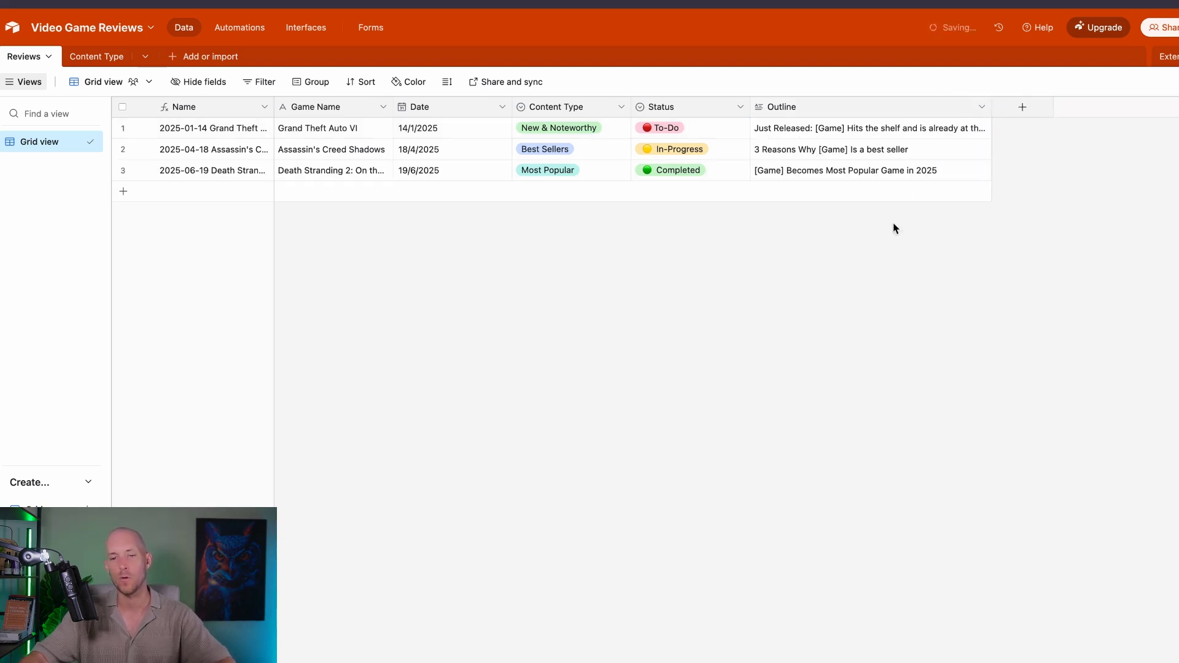
pyautogui.click(820, 129)
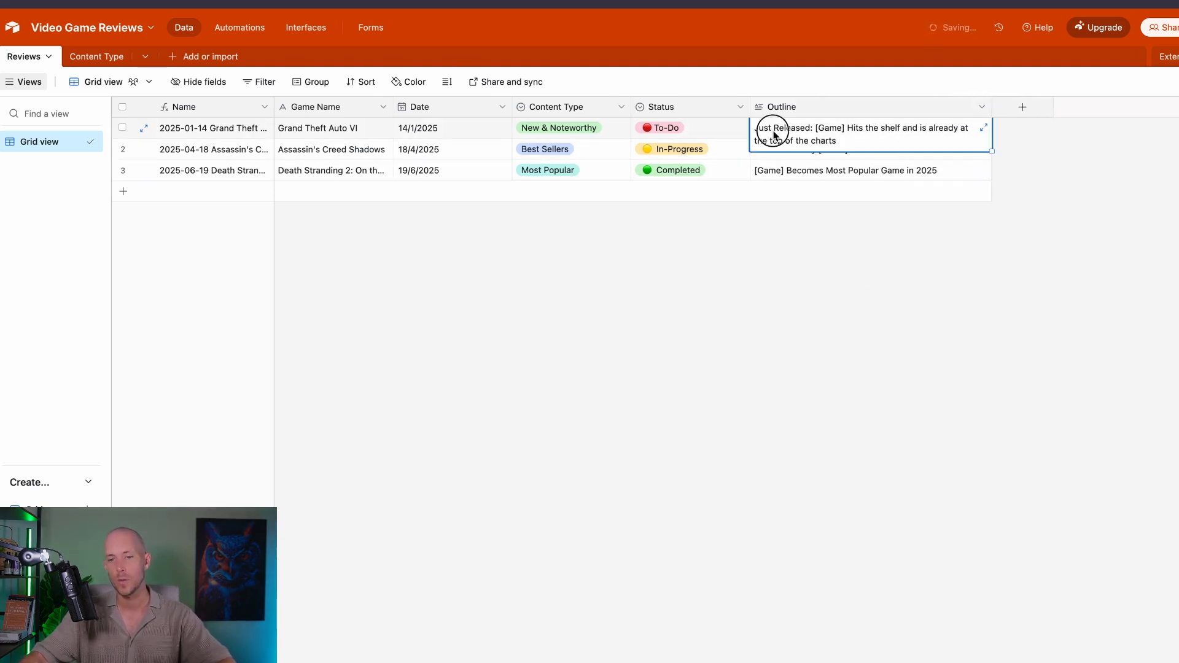
pyautogui.click(794, 359)
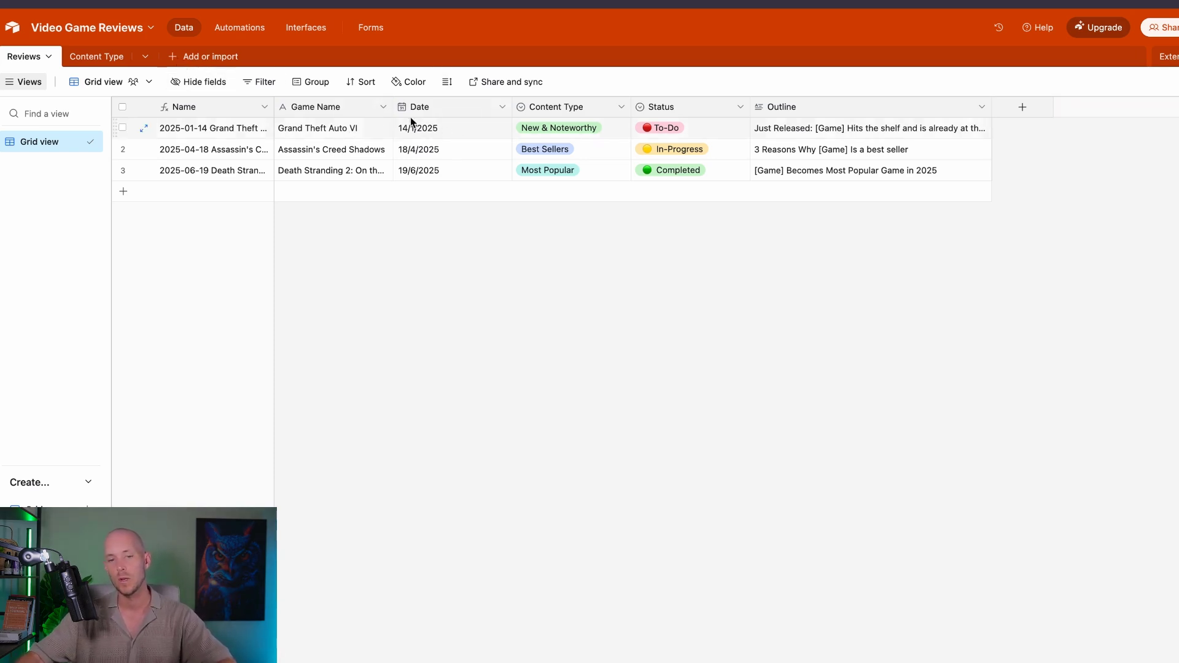
# - Add a new blank table from scratch and name it Jan
pyautogui.click(199, 61)
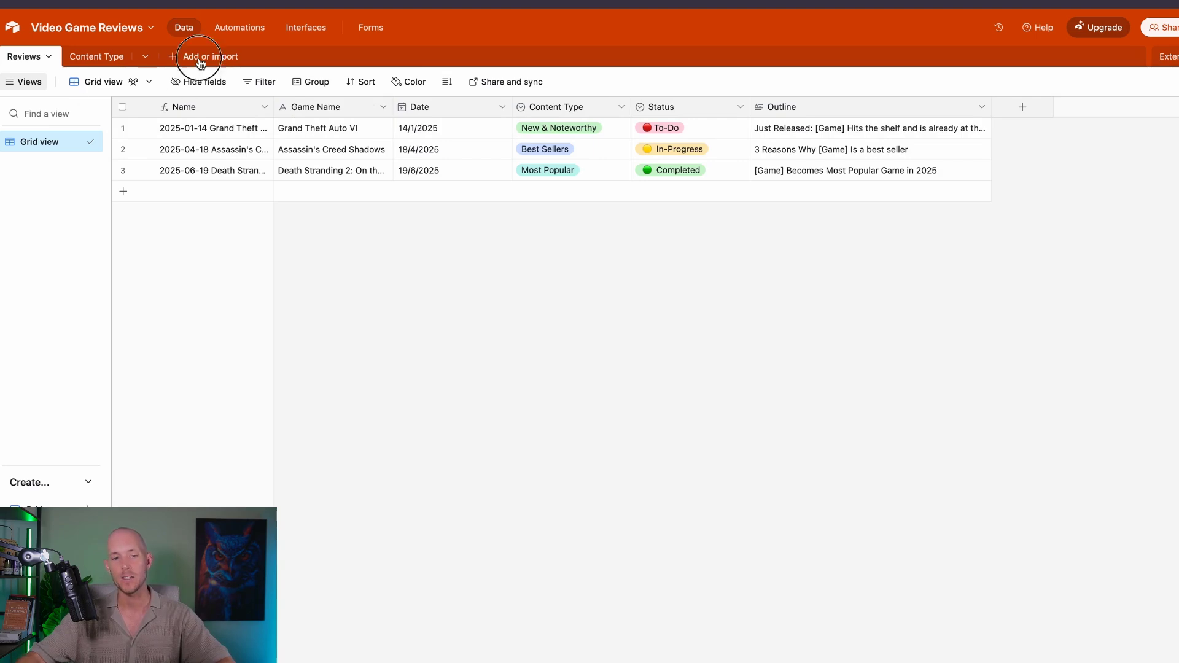
pyautogui.click(232, 105)
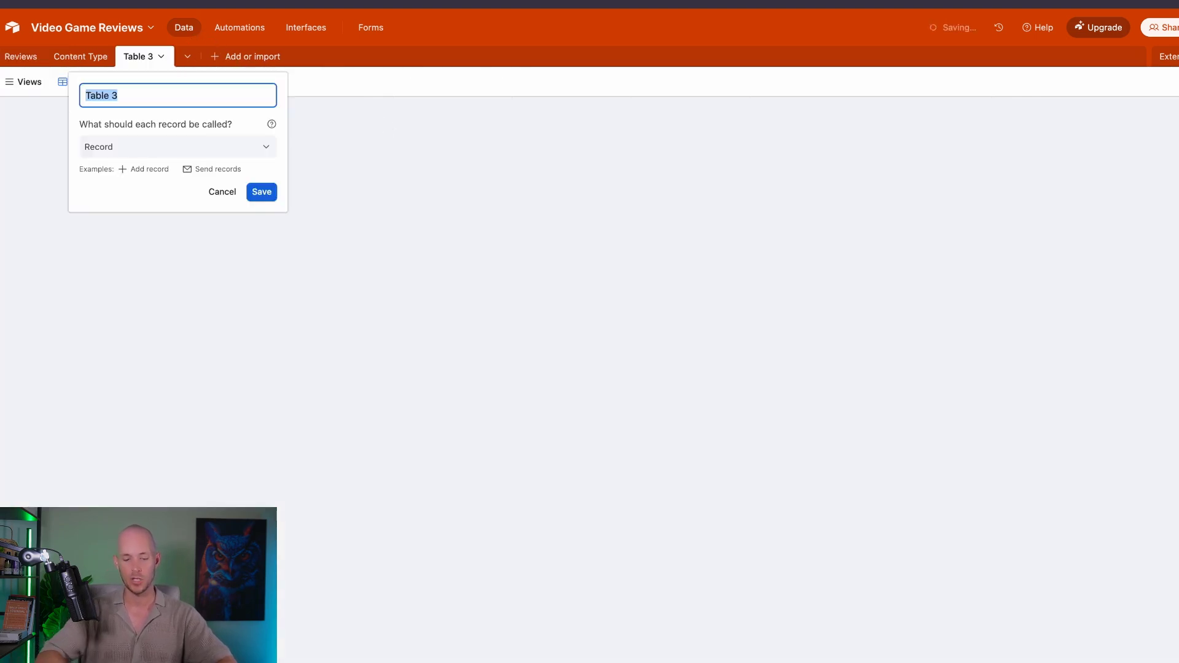
pyautogui.write('Jan')
pyautogui.press('Return')
# - Add another blank table from scratch and name it Feb
pyautogui.click(215, 57)
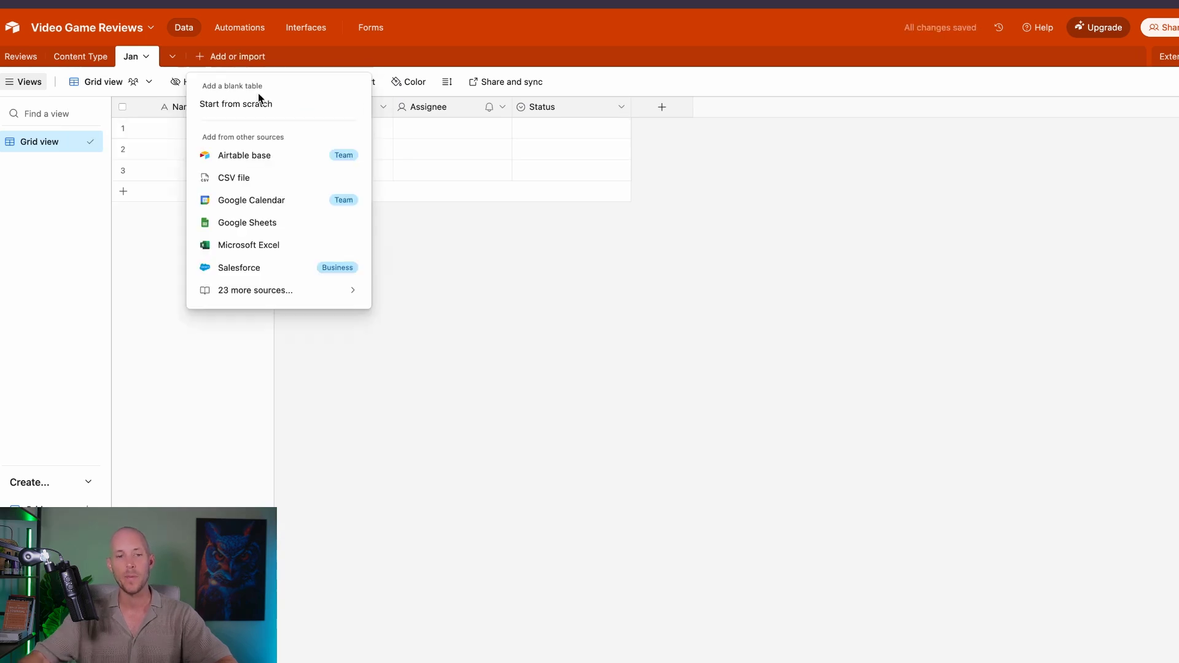
pyautogui.click(255, 105)
pyautogui.write('Feb')
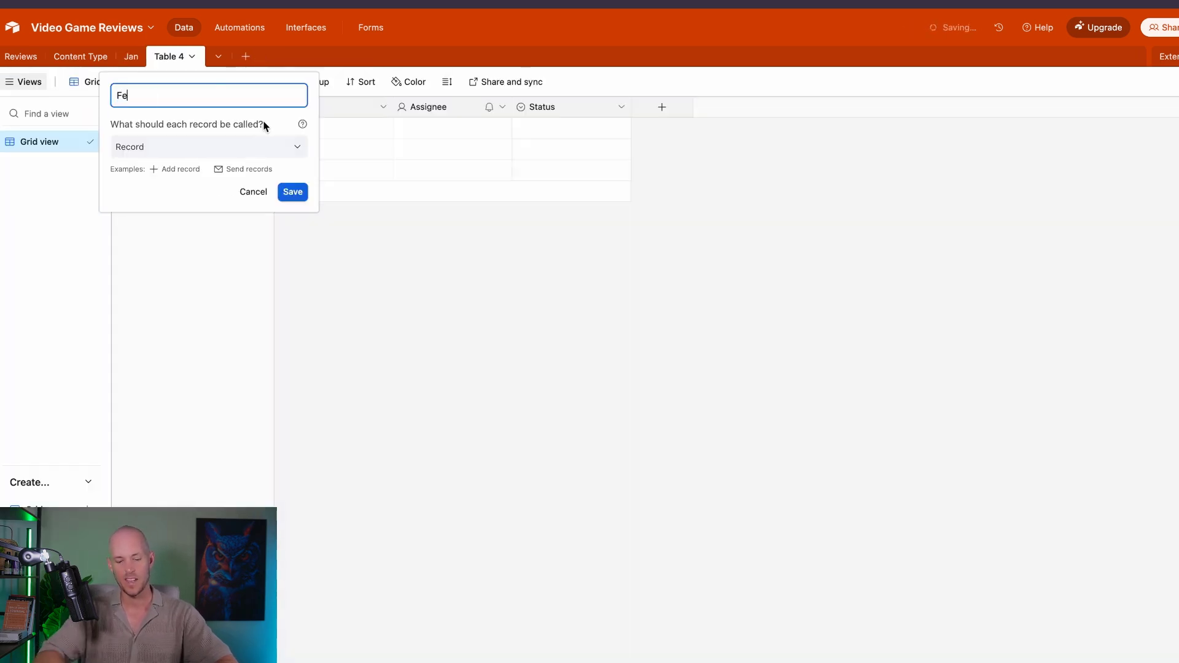
pyautogui.press('Return')
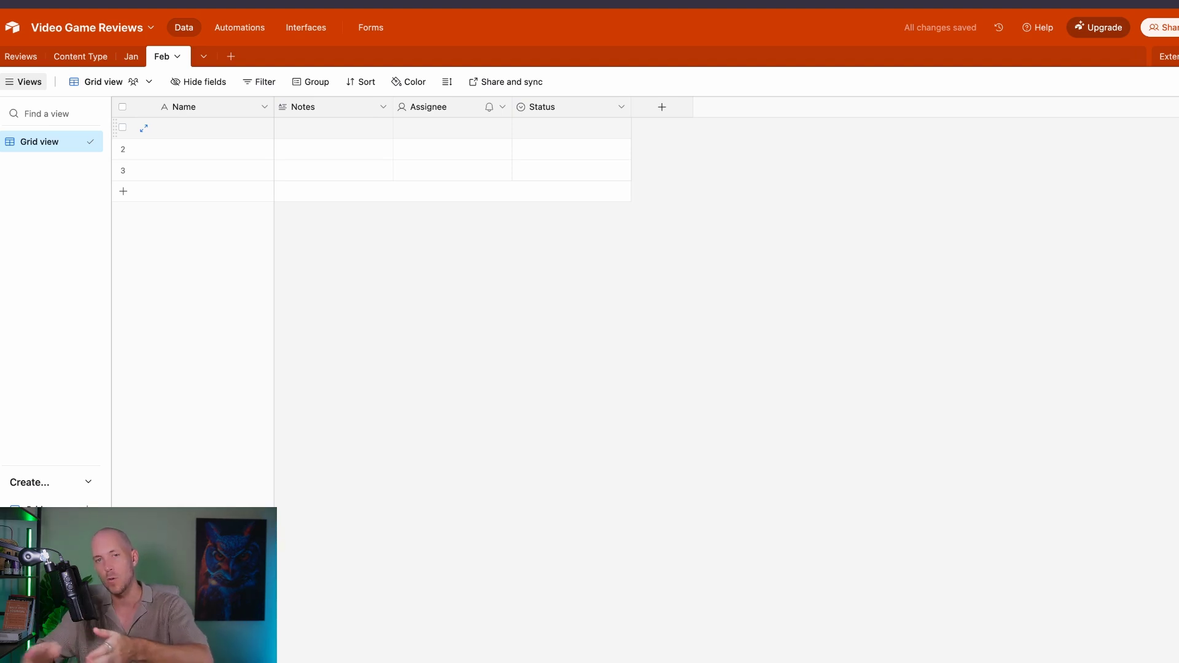
# - Compare the blank Jan and Feb tables, ending on the Jan table
pyautogui.click(136, 60)
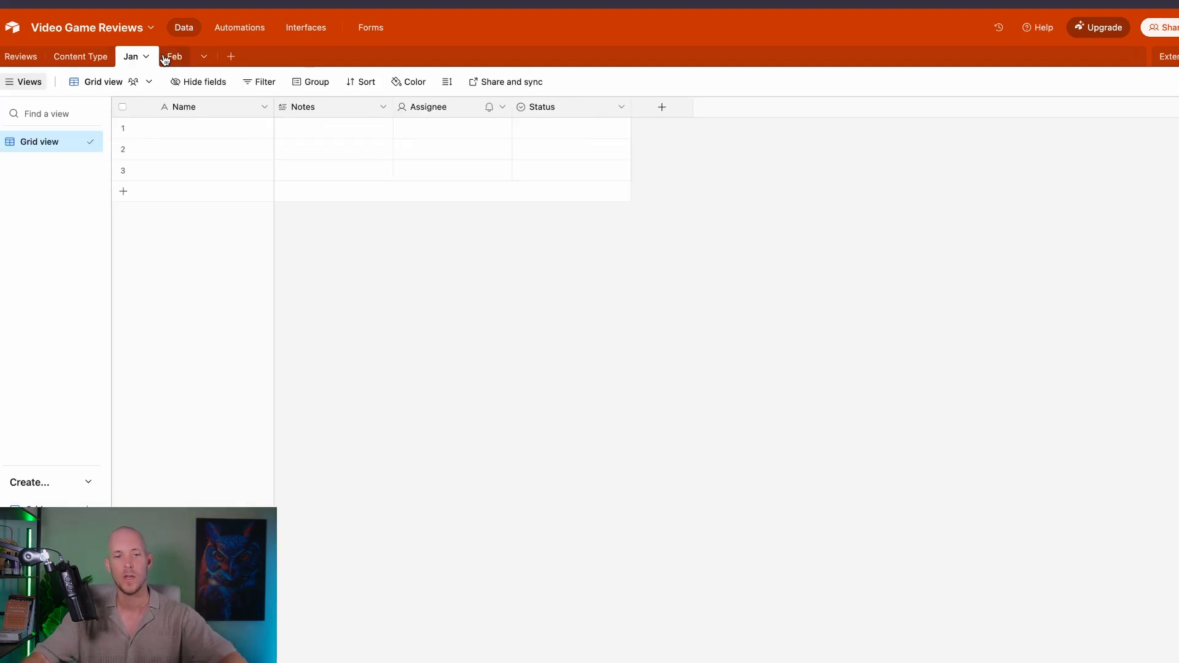
pyautogui.click(172, 56)
pyautogui.click(140, 58)
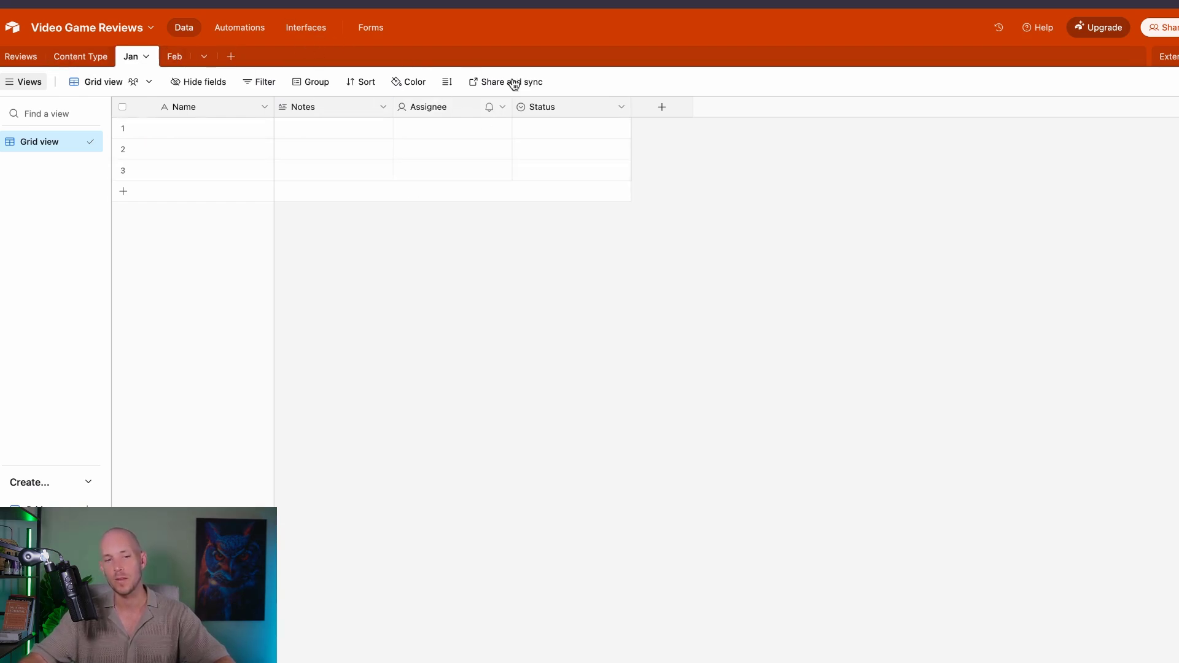
# - Examine the date filter conditions of the Reviews table's Date - Jan view, and return to the Grid view
pyautogui.click(20, 57)
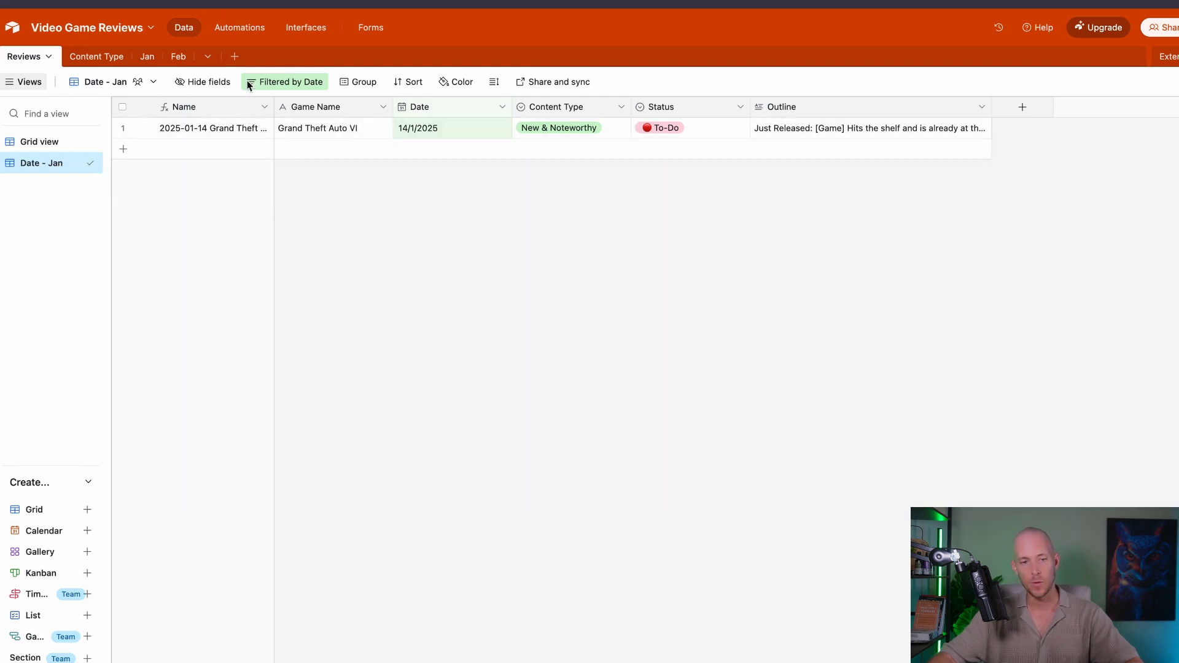
pyautogui.click(296, 84)
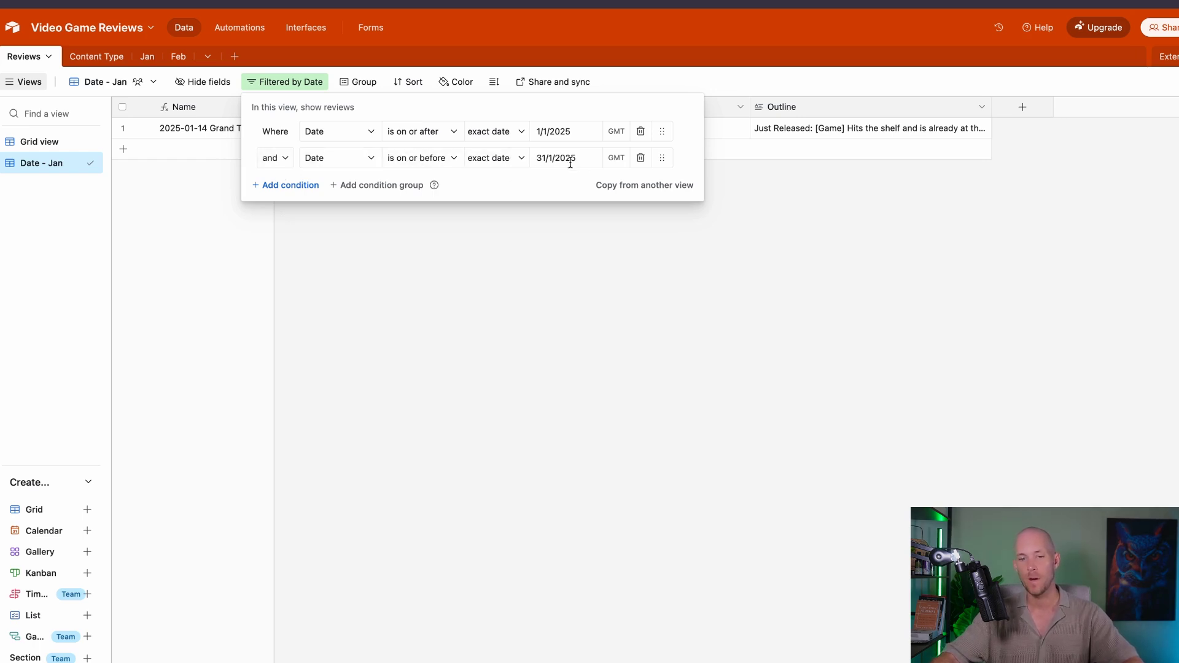
pyautogui.click(552, 284)
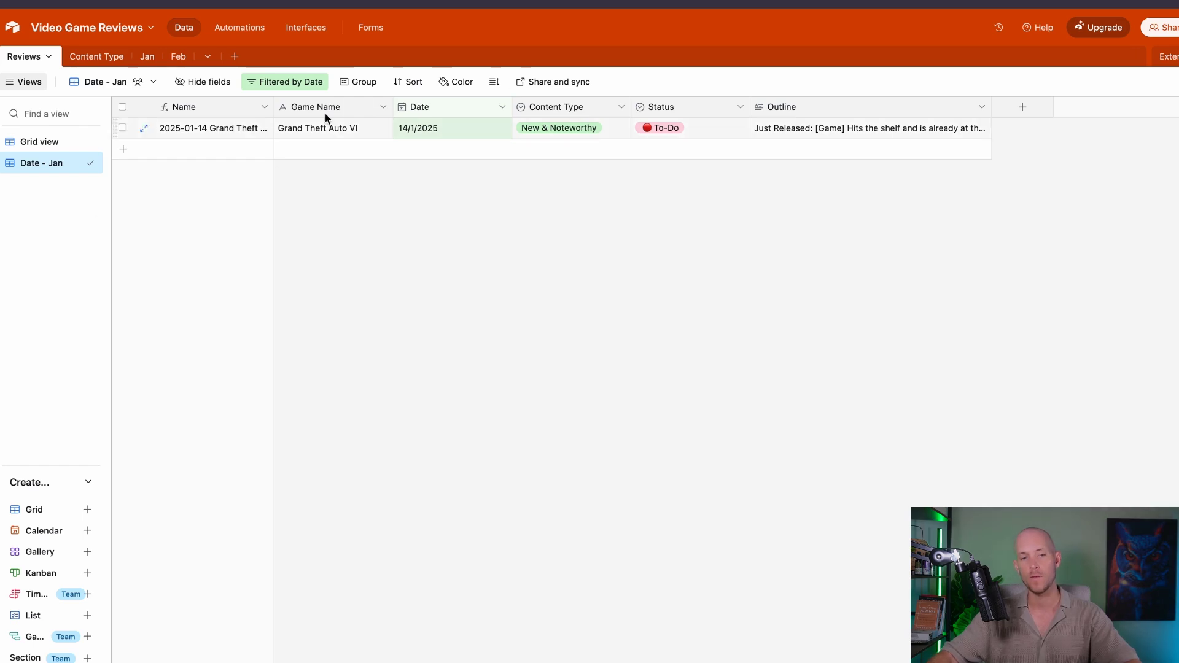
pyautogui.click(40, 142)
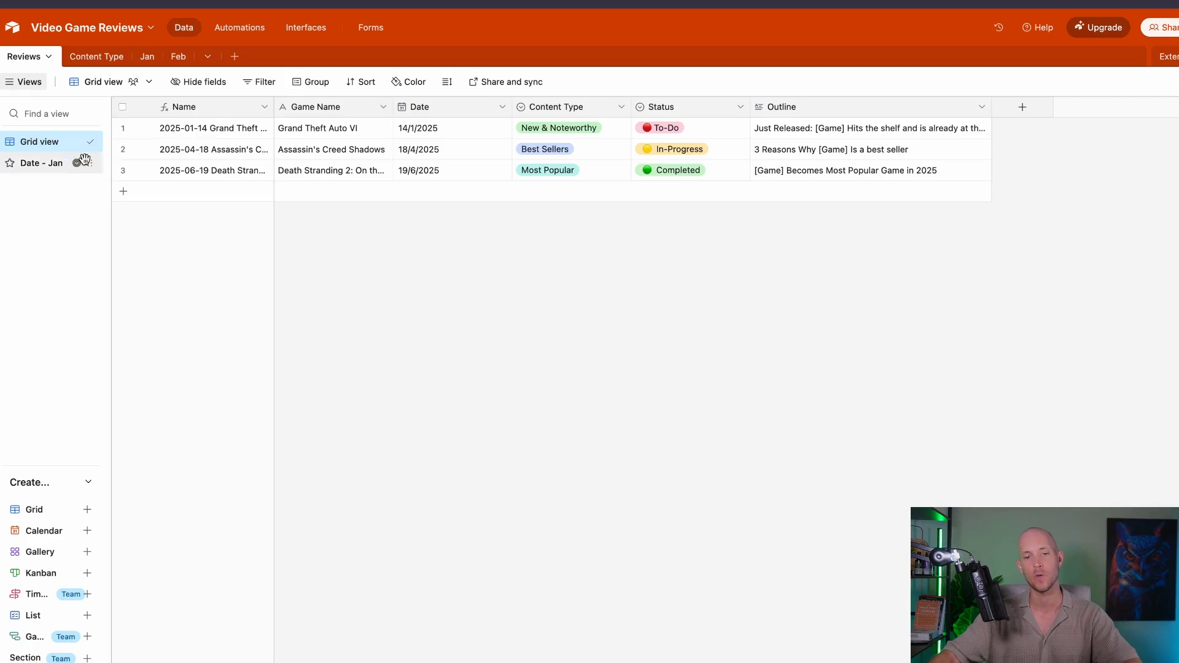
pyautogui.click(479, 251)
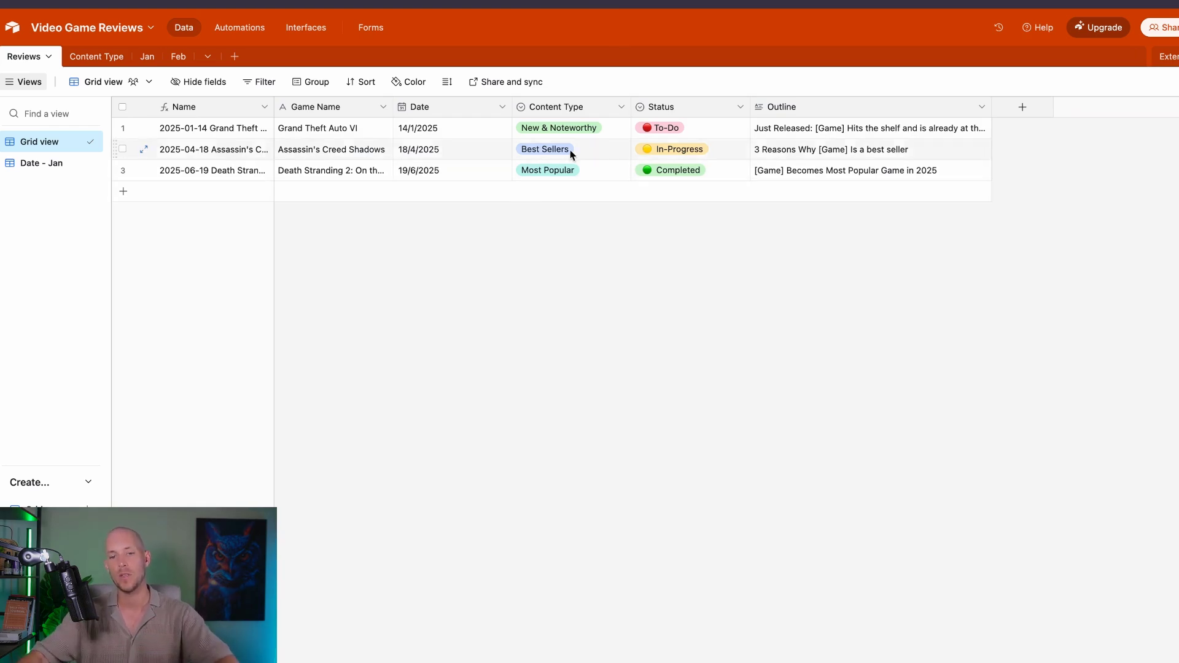
# - Look through the Outline text of the three review records
pyautogui.click(816, 126)
pyautogui.click(814, 152)
pyautogui.click(771, 172)
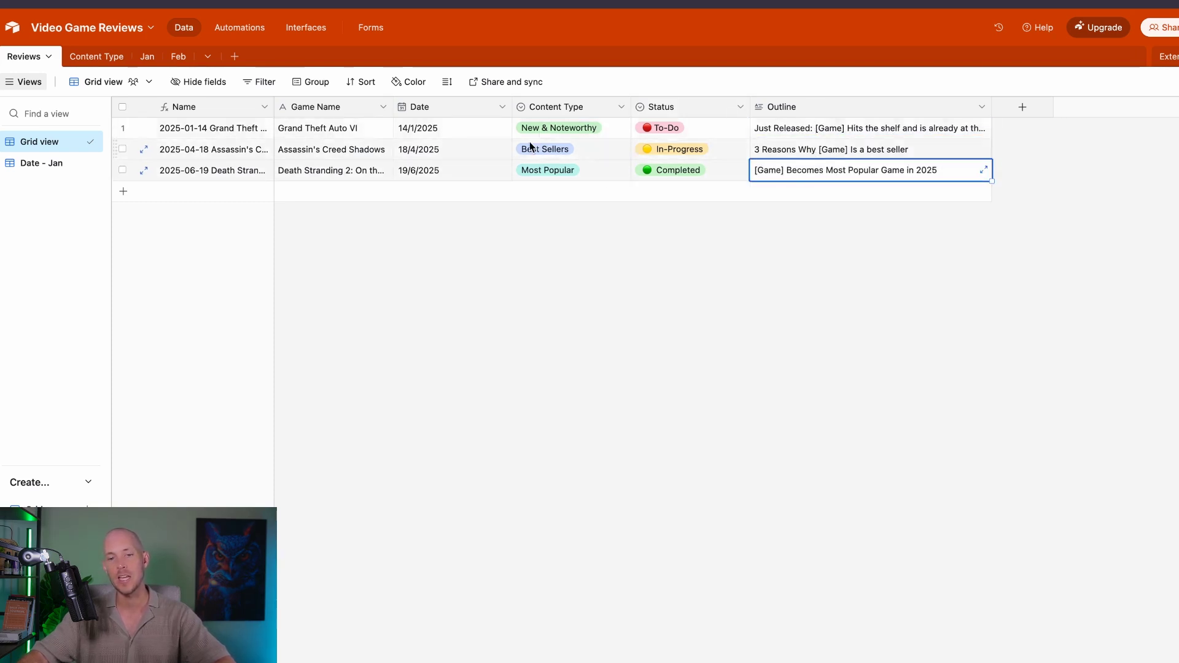
pyautogui.press('Escape')
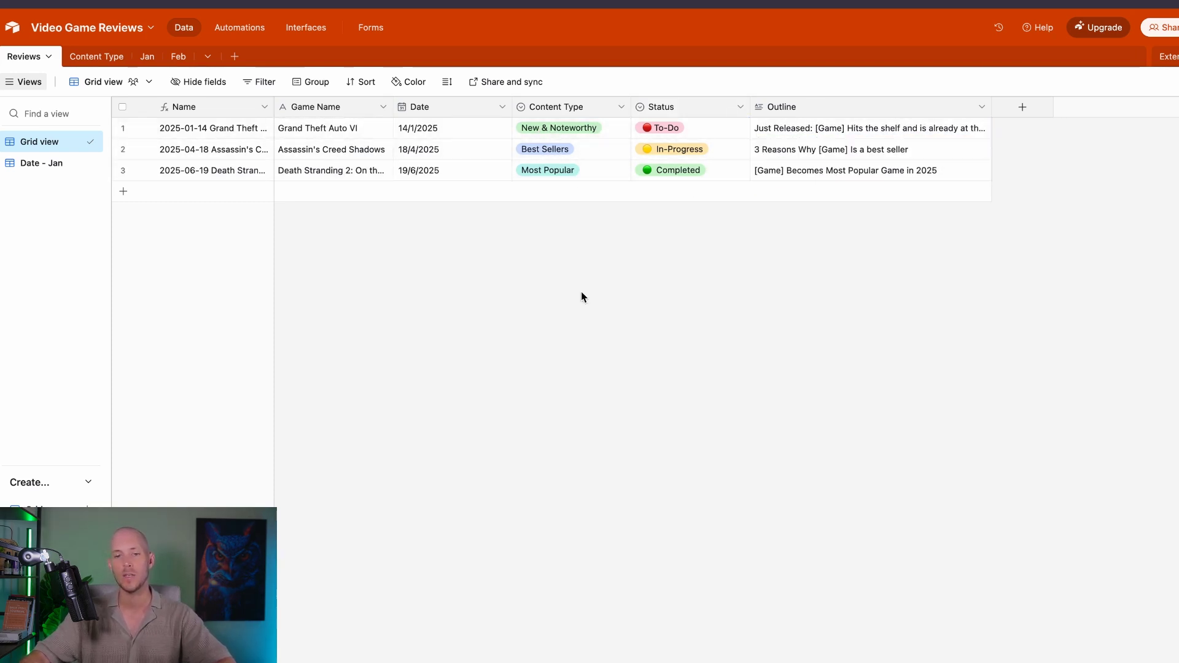
# - Copy the game names of the three existing reviews into new records at the end of the Reviews table
pyautogui.click(301, 123)
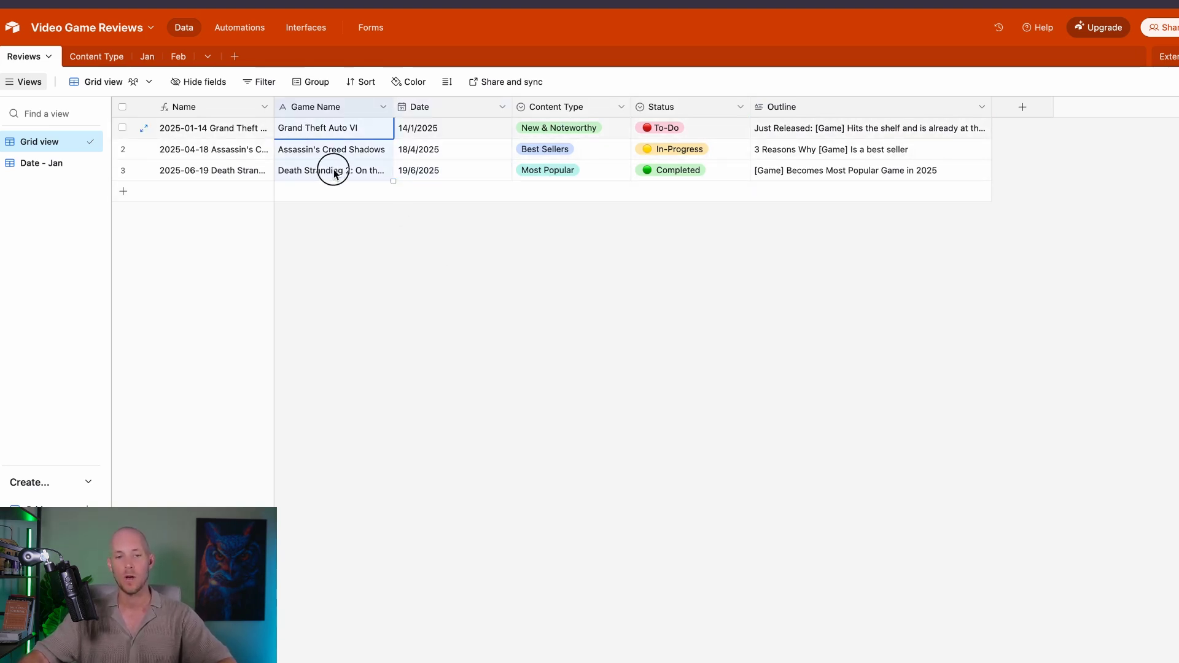
pyautogui.press('Escape')
pyautogui.click(348, 192)
pyautogui.click(331, 192)
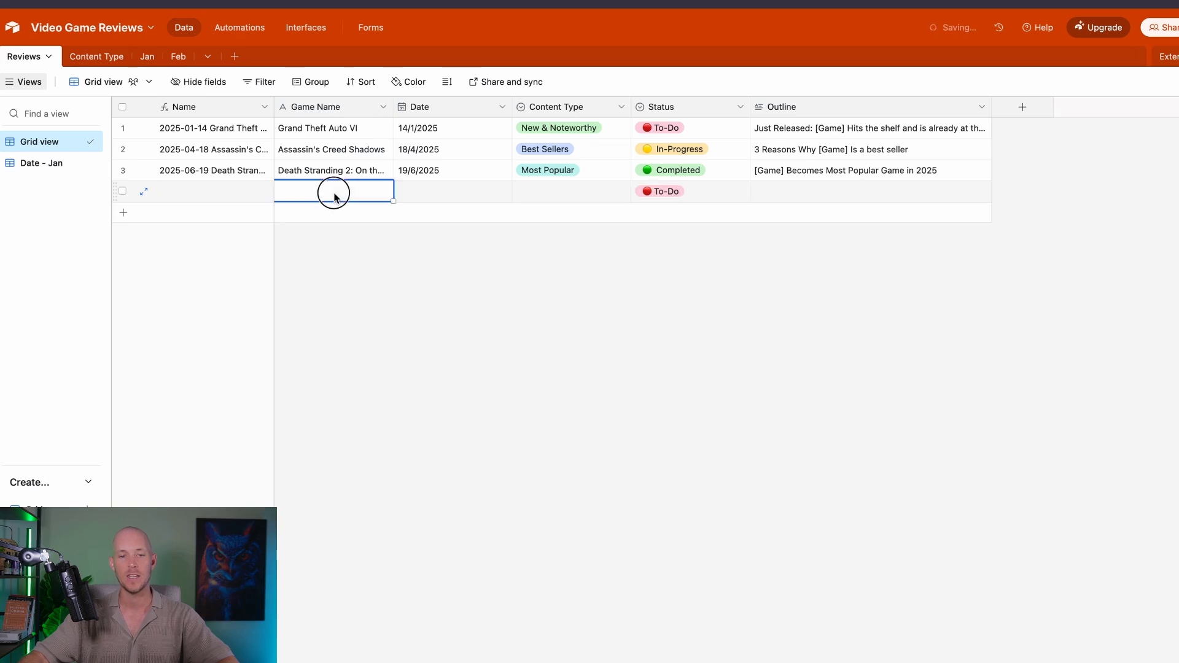
pyautogui.press('super+v')
pyautogui.click(747, 407)
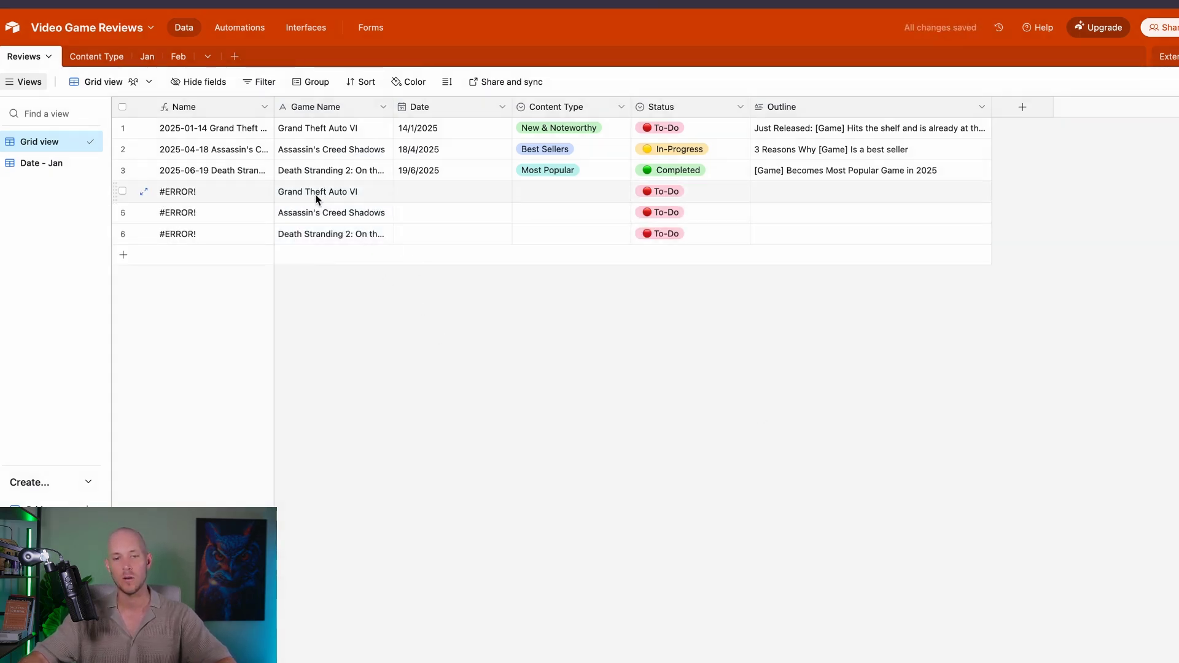
# - Copy the Content Type values of the first three reviews into the three new records
pyautogui.click(529, 191)
pyautogui.moveTo(604, 134); pyautogui.dragTo(608, 164)
pyautogui.press('super+c')
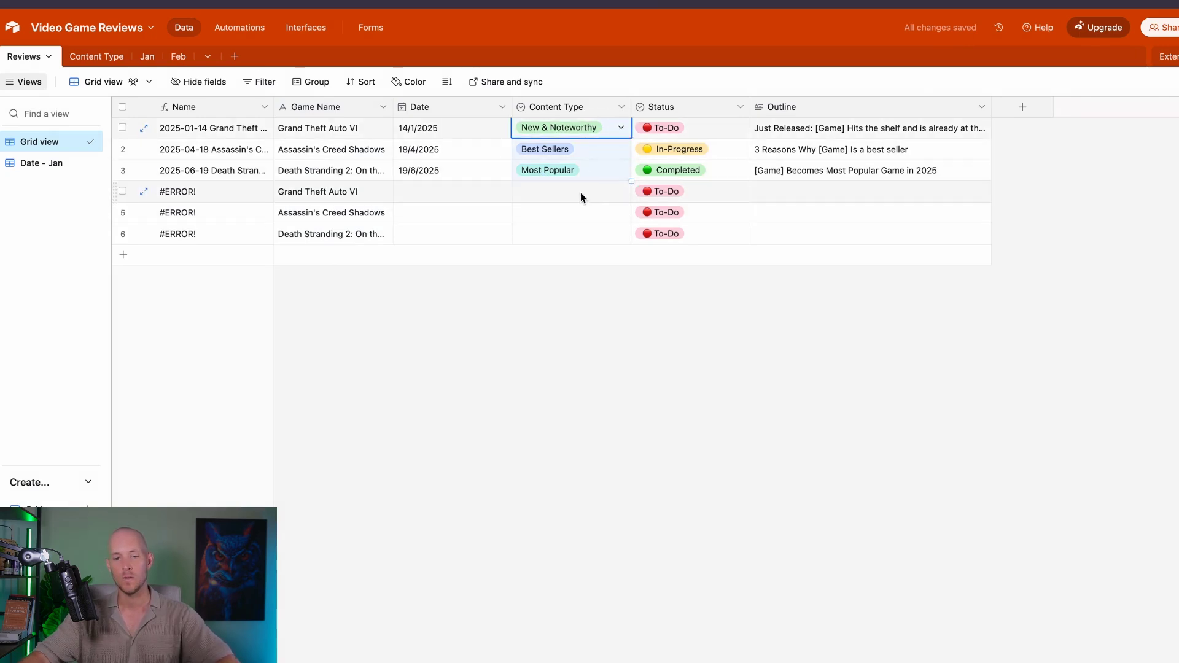
pyautogui.click(580, 193)
pyautogui.press('super+v')
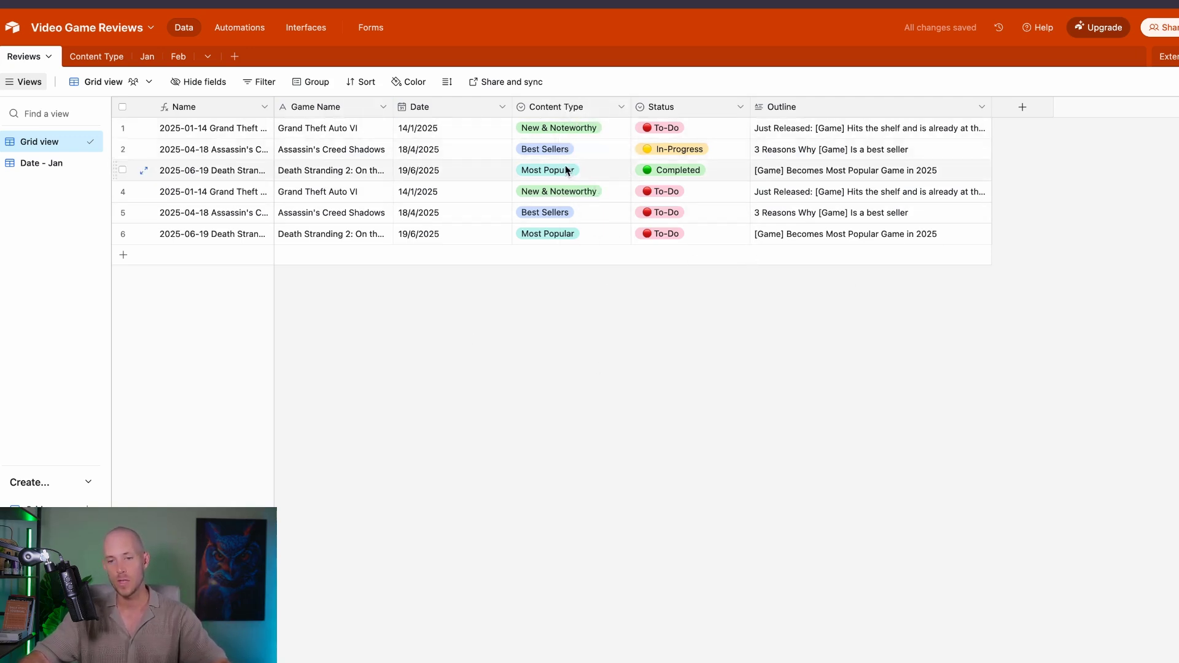
# - Compare the content type and outline of the two Grand Theft Auto VI records
pyautogui.click(575, 127)
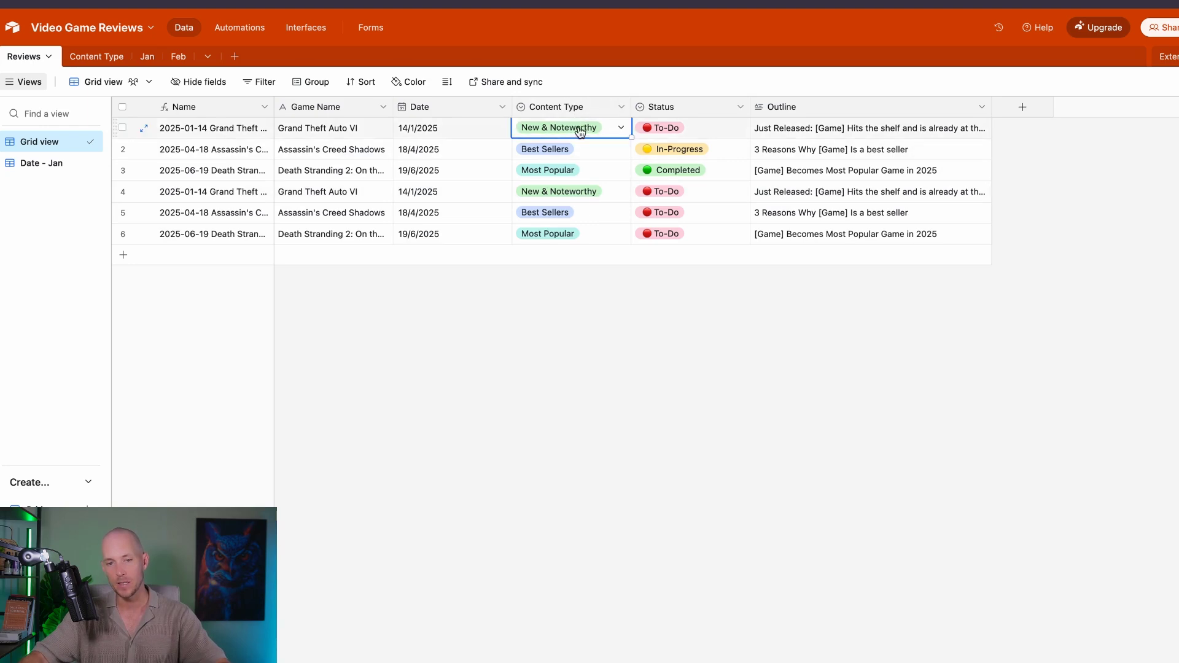
pyautogui.click(595, 194)
pyautogui.click(774, 127)
pyautogui.click(786, 184)
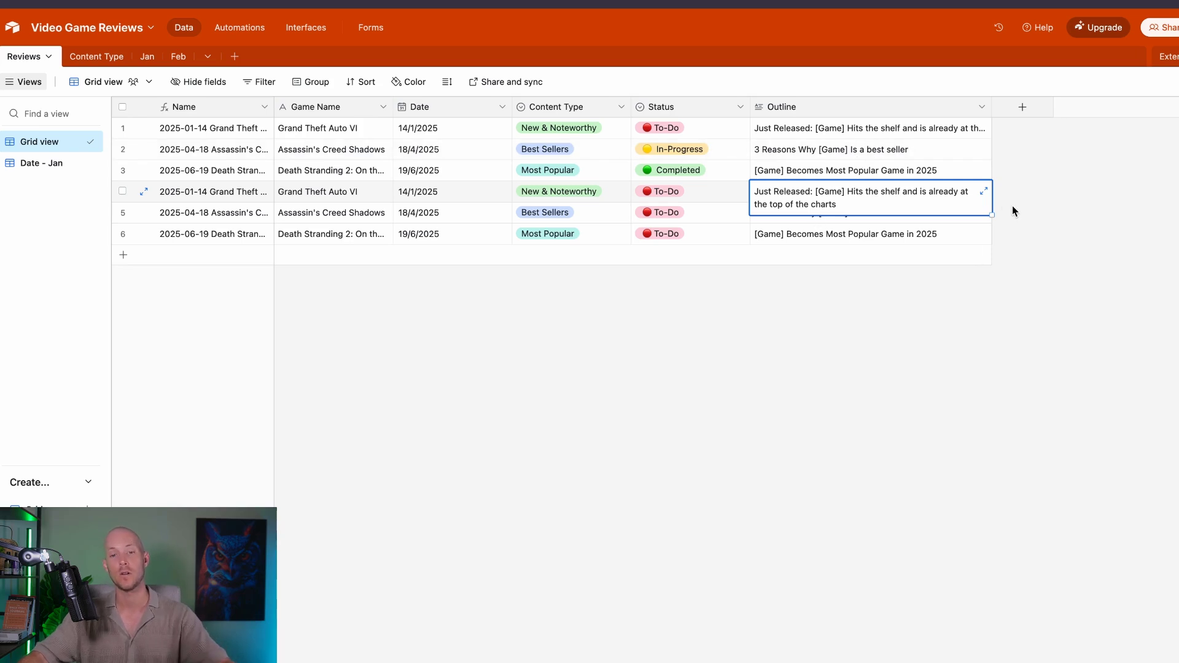
pyautogui.click(1121, 243)
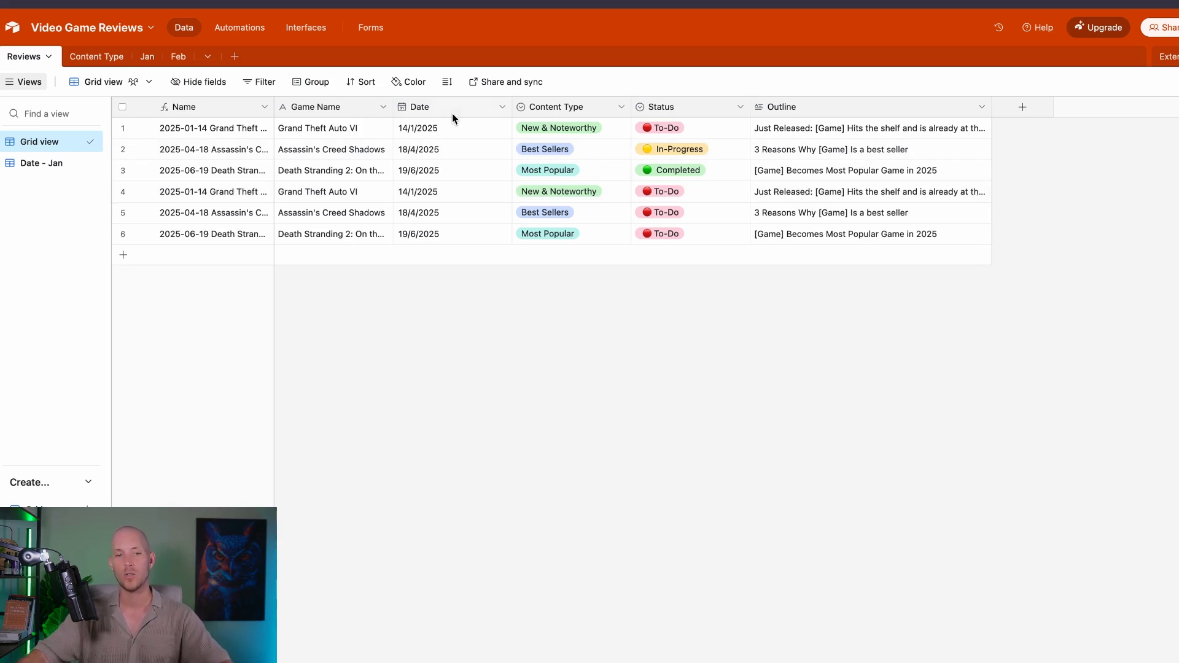
# - Check the templates in the Content Type table against the first record's outline in the Reviews table
pyautogui.click(95, 57)
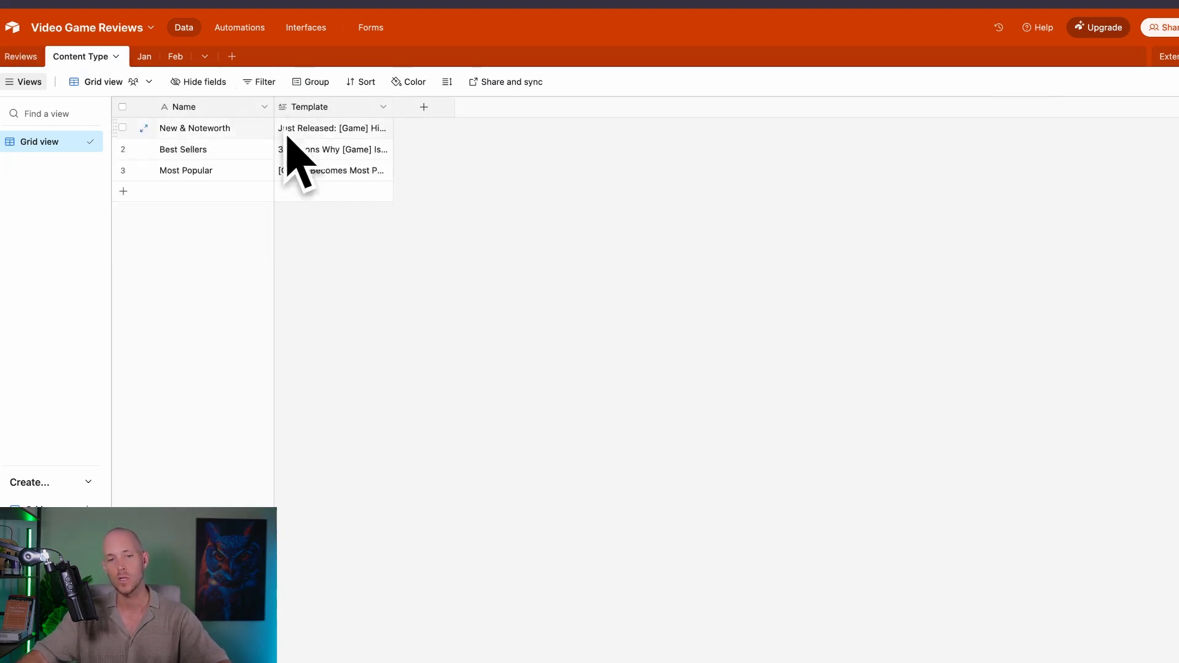
pyautogui.click(26, 57)
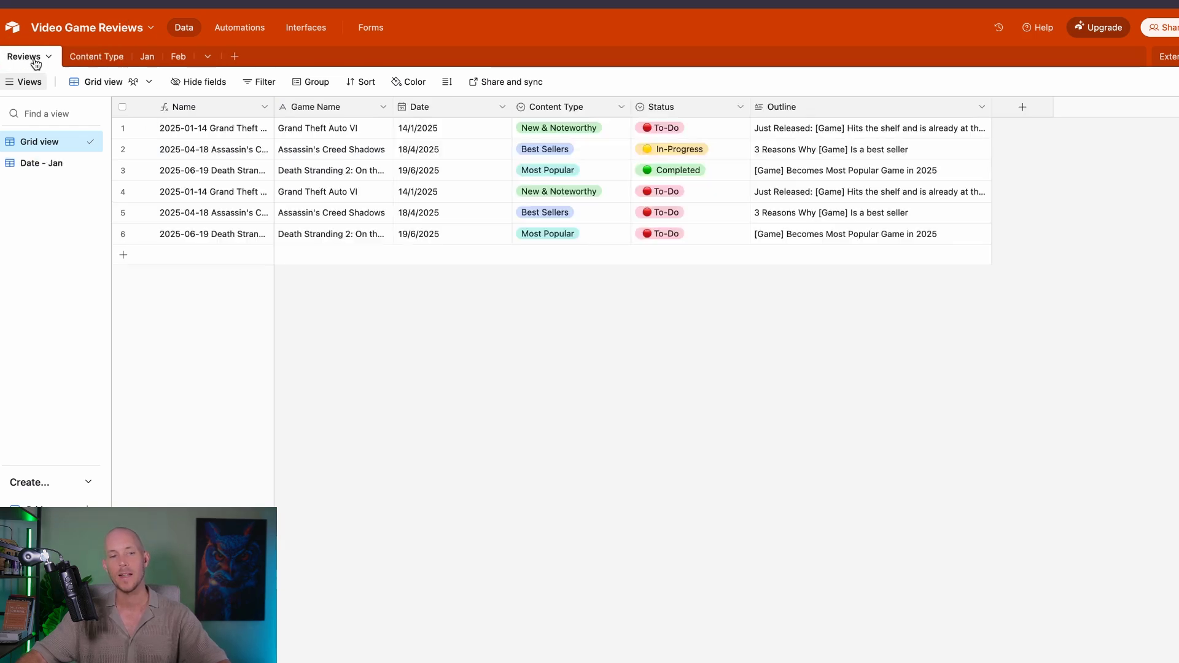
pyautogui.click(776, 133)
pyautogui.click(863, 312)
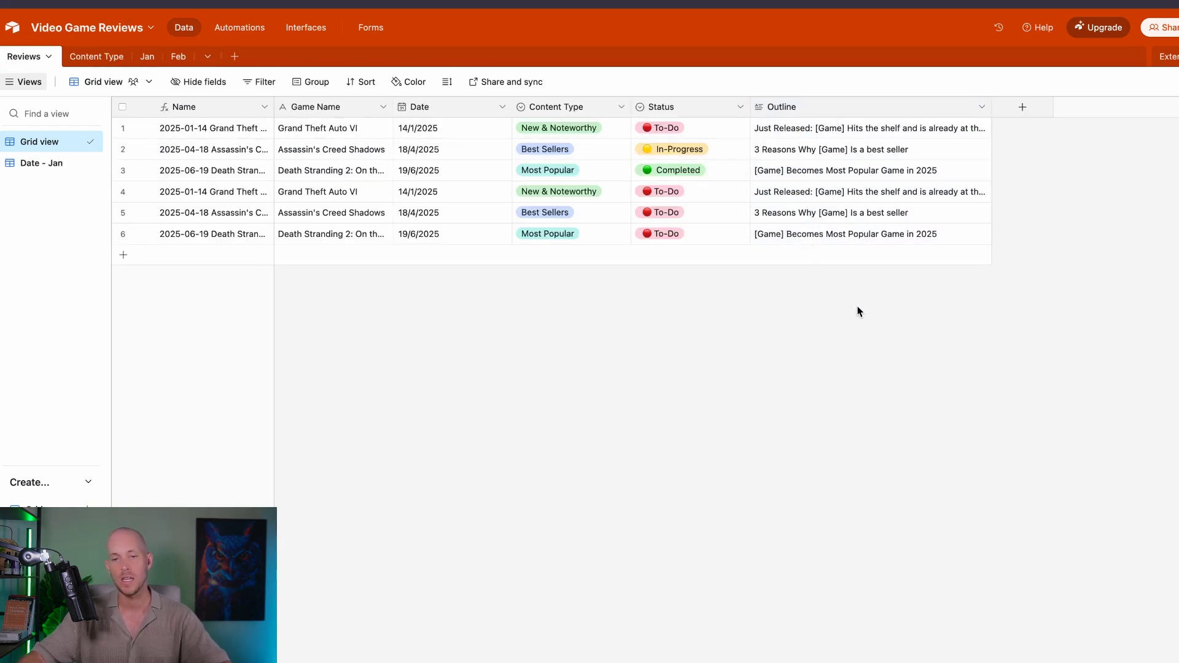
# - Insert a field after Content Type in the Reviews table that links to a single record in the Content Type table
pyautogui.rightClick(553, 108)
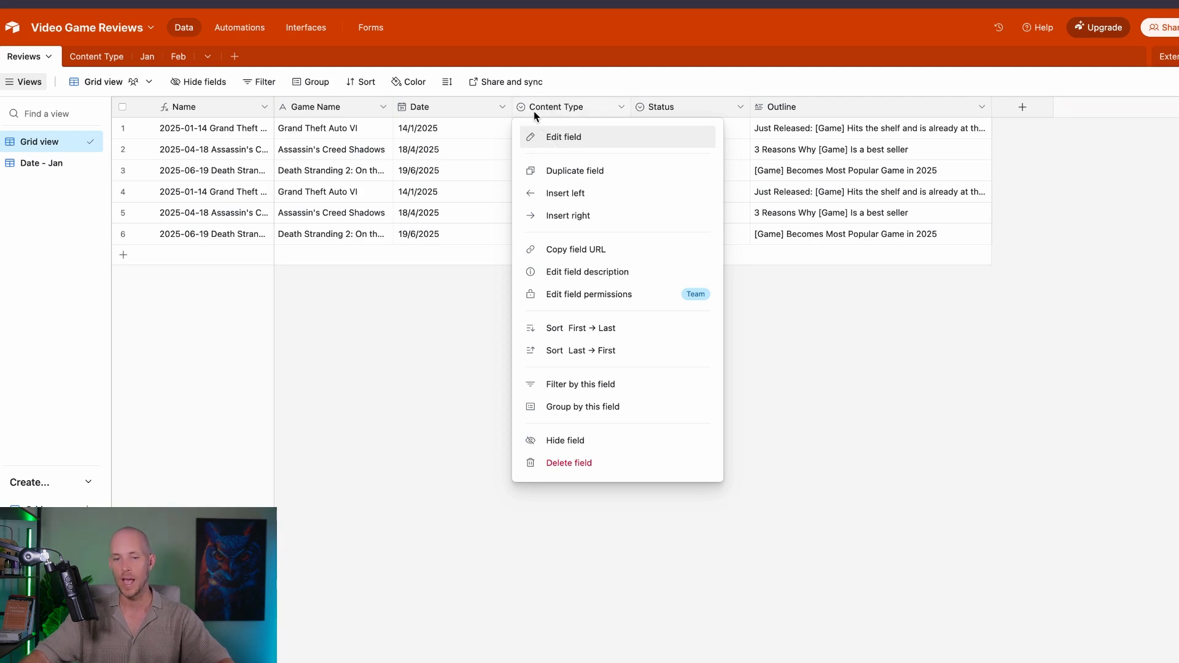
pyautogui.click(568, 215)
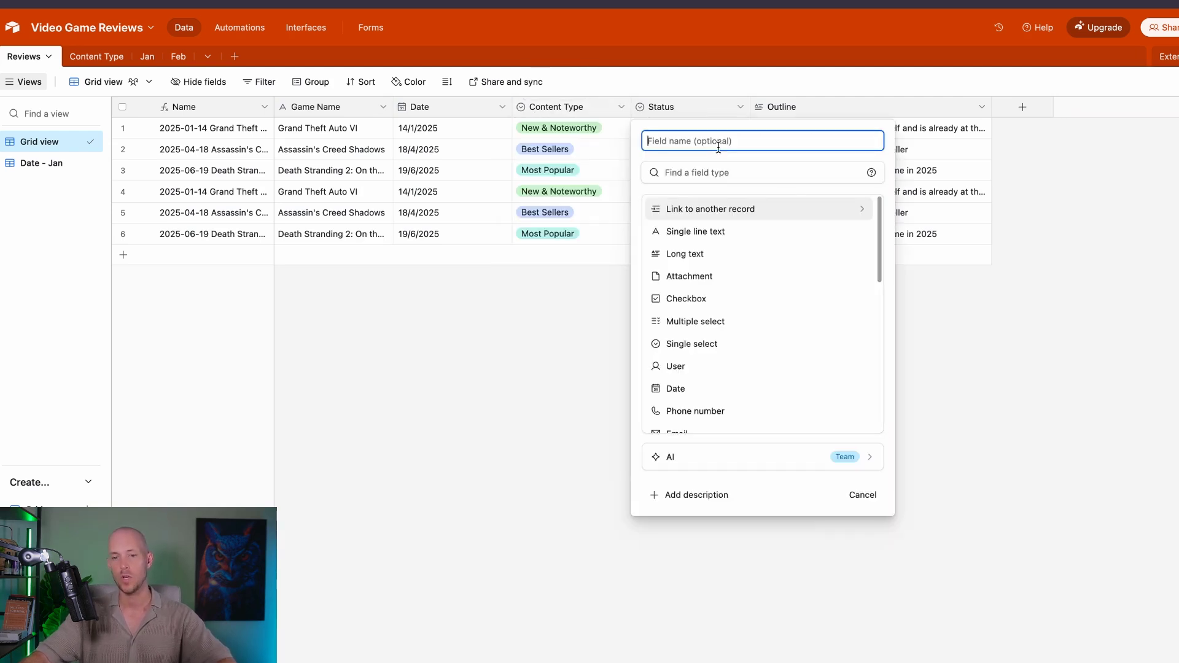
pyautogui.click(737, 210)
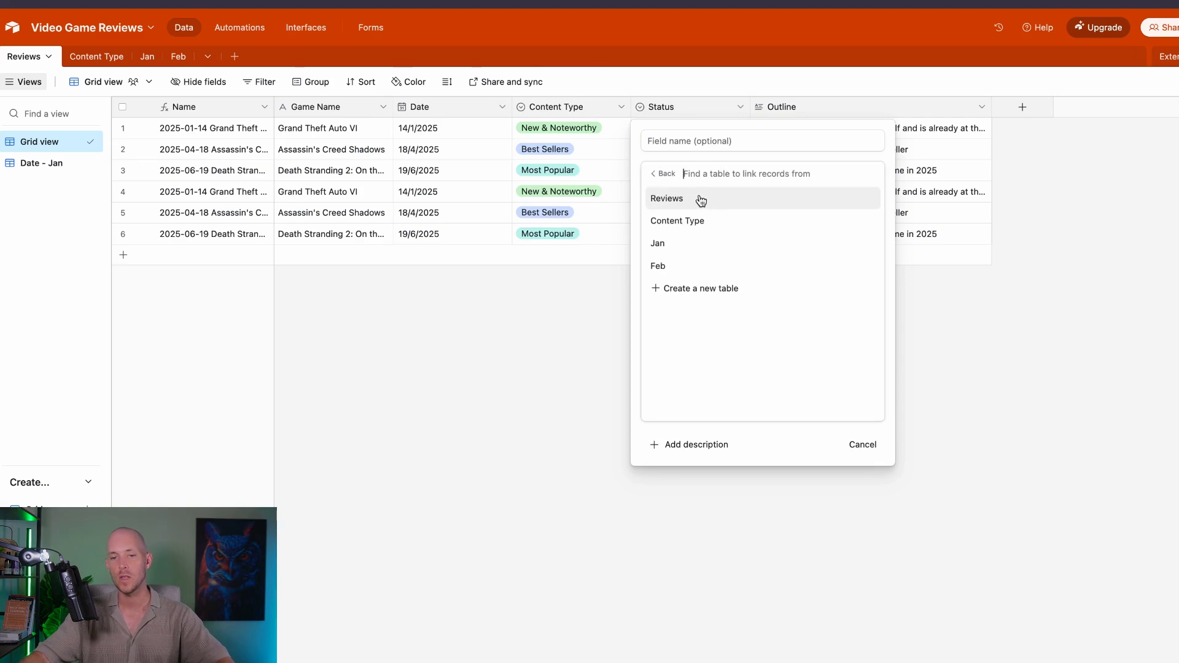
pyautogui.click(680, 222)
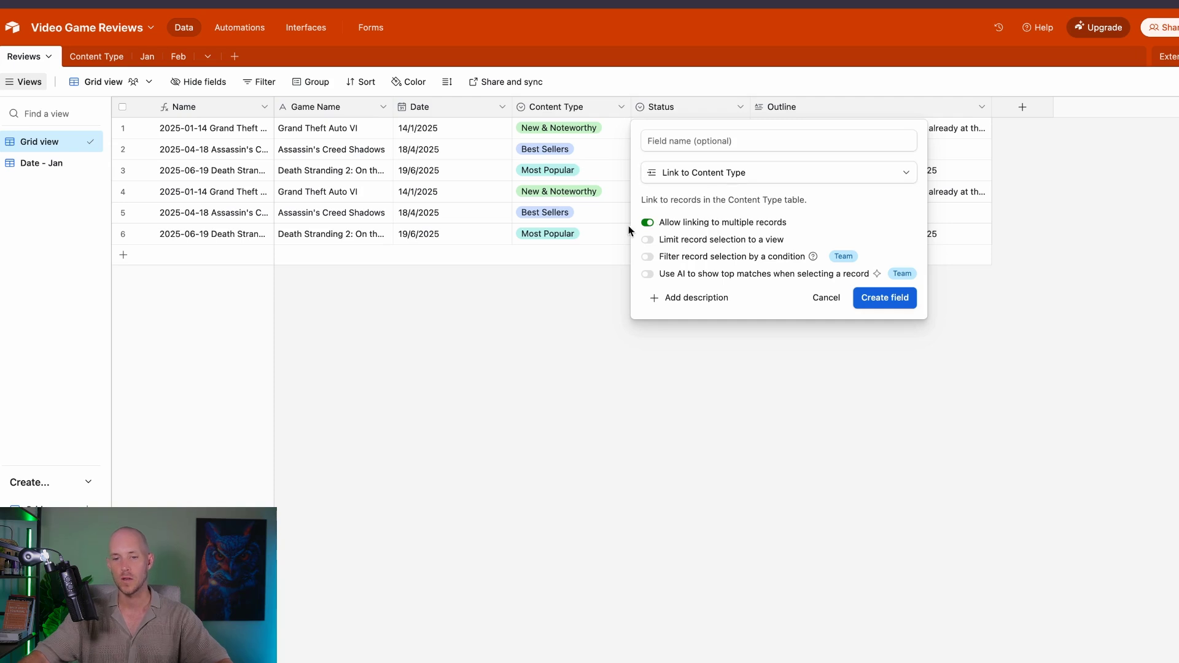
pyautogui.click(648, 222)
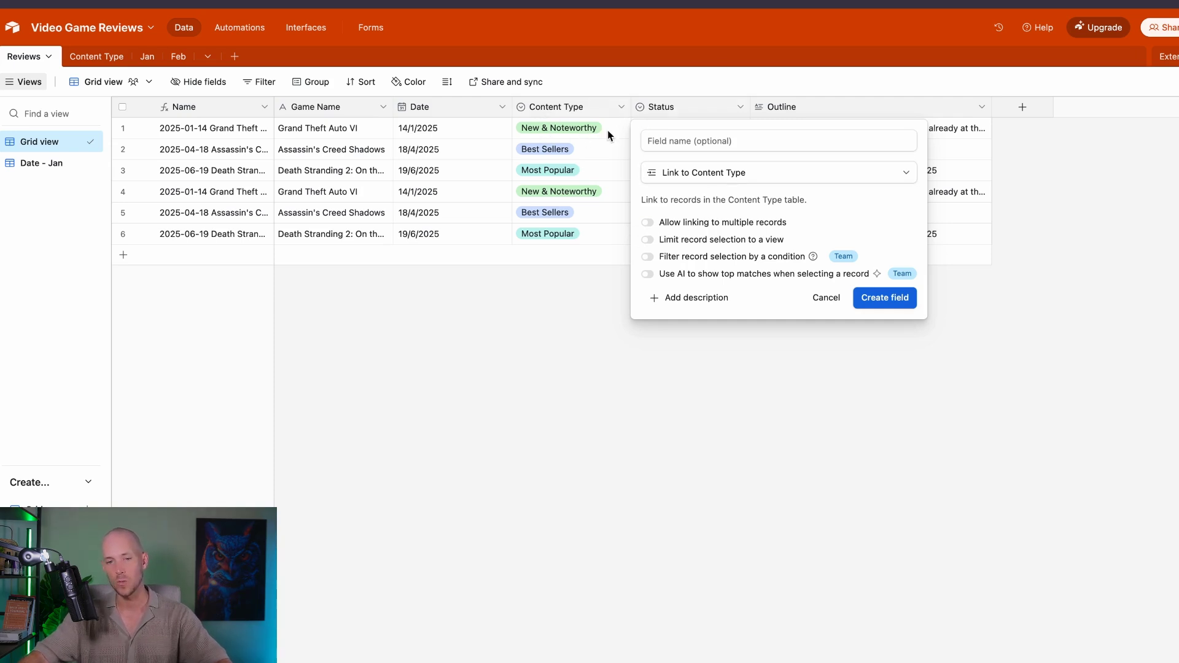
# - Name the link field "Content Type (Linked)" and create it without adding any lookup fields
pyautogui.click(661, 147)
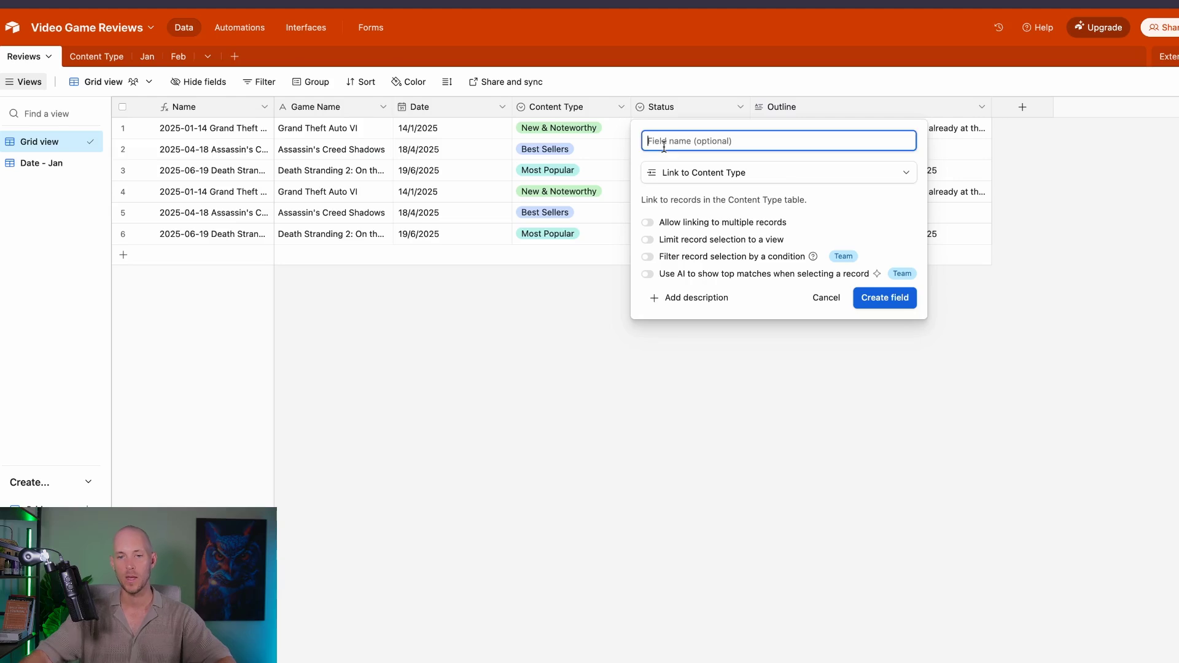
pyautogui.write('Content Ty')
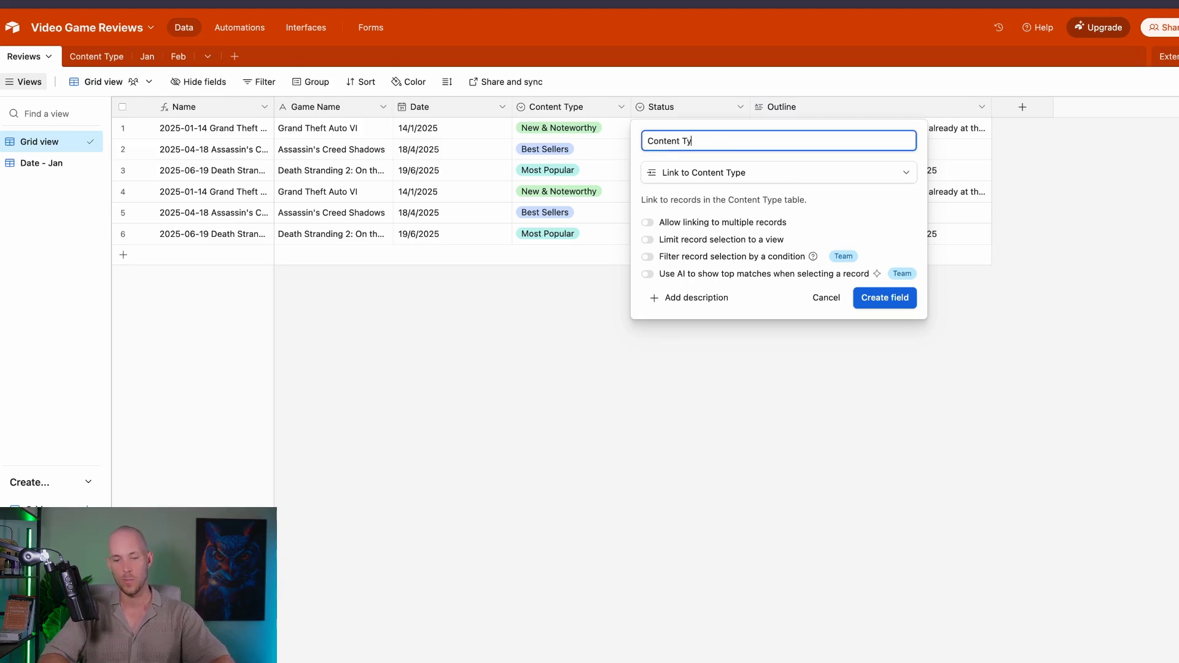
pyautogui.write('pe (Linked')
pyautogui.click(885, 297)
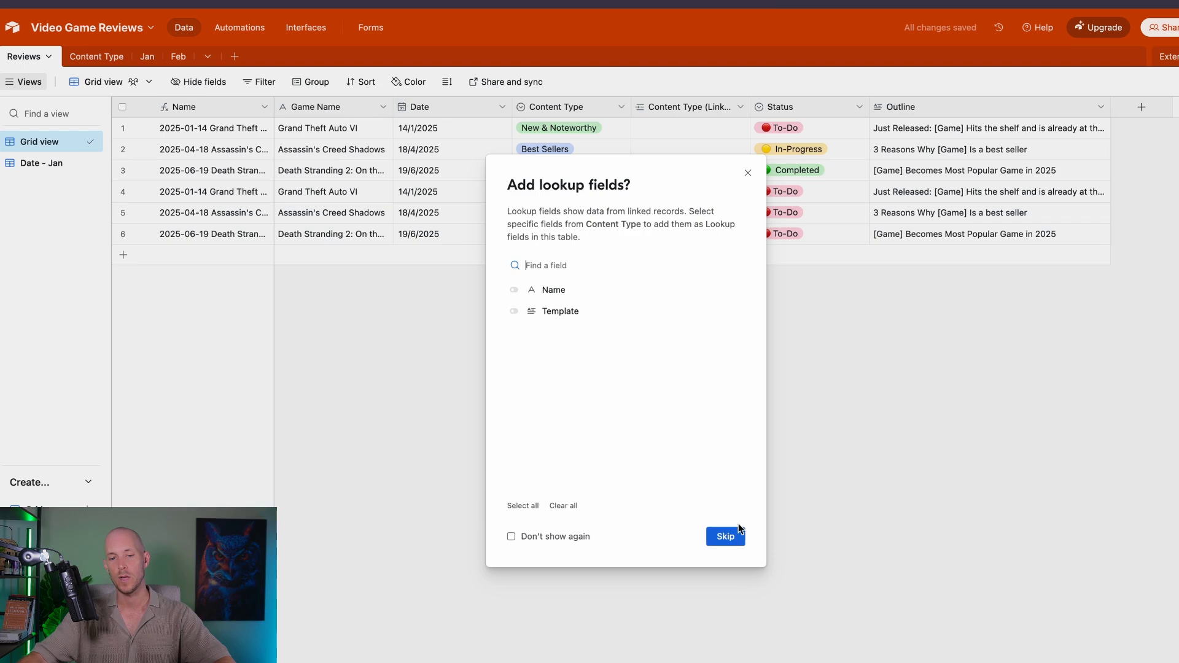
pyautogui.click(717, 536)
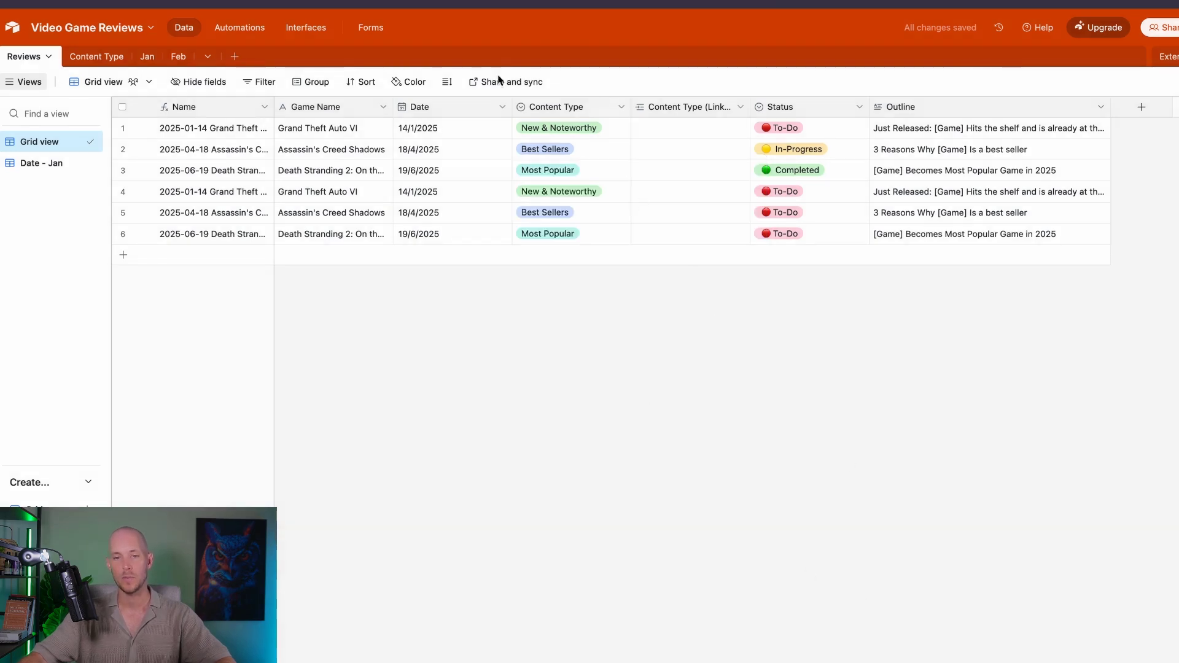
# - Review the content type names and templates in the Content Type table
pyautogui.click(92, 59)
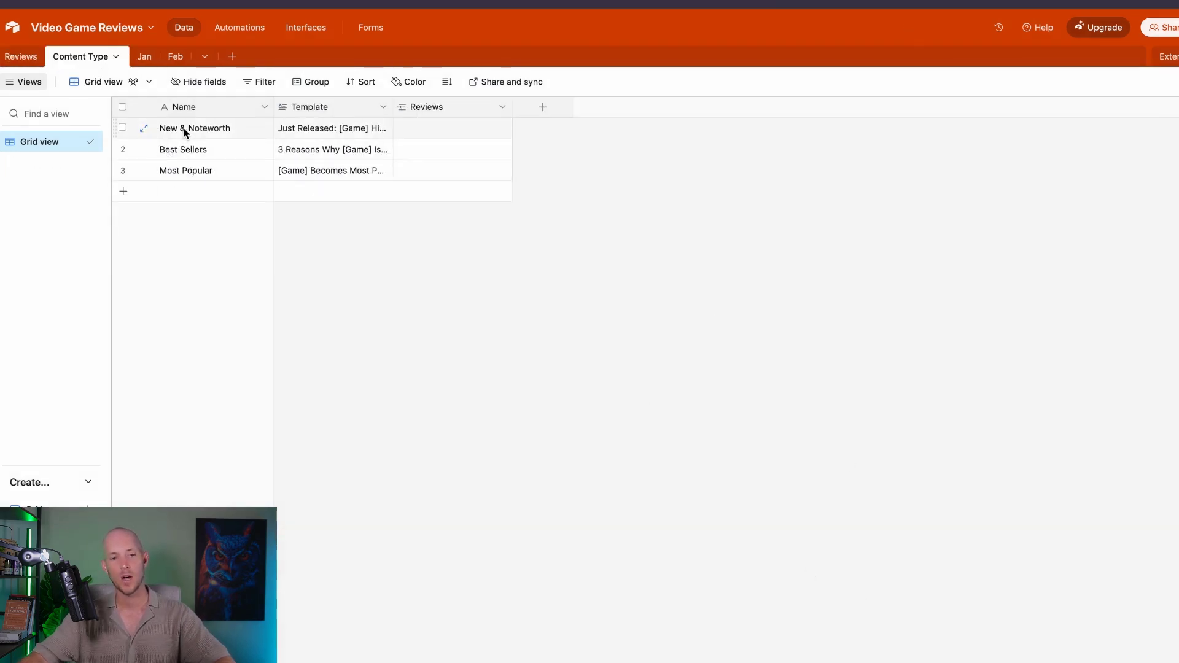
pyautogui.moveTo(184, 128); pyautogui.dragTo(190, 183)
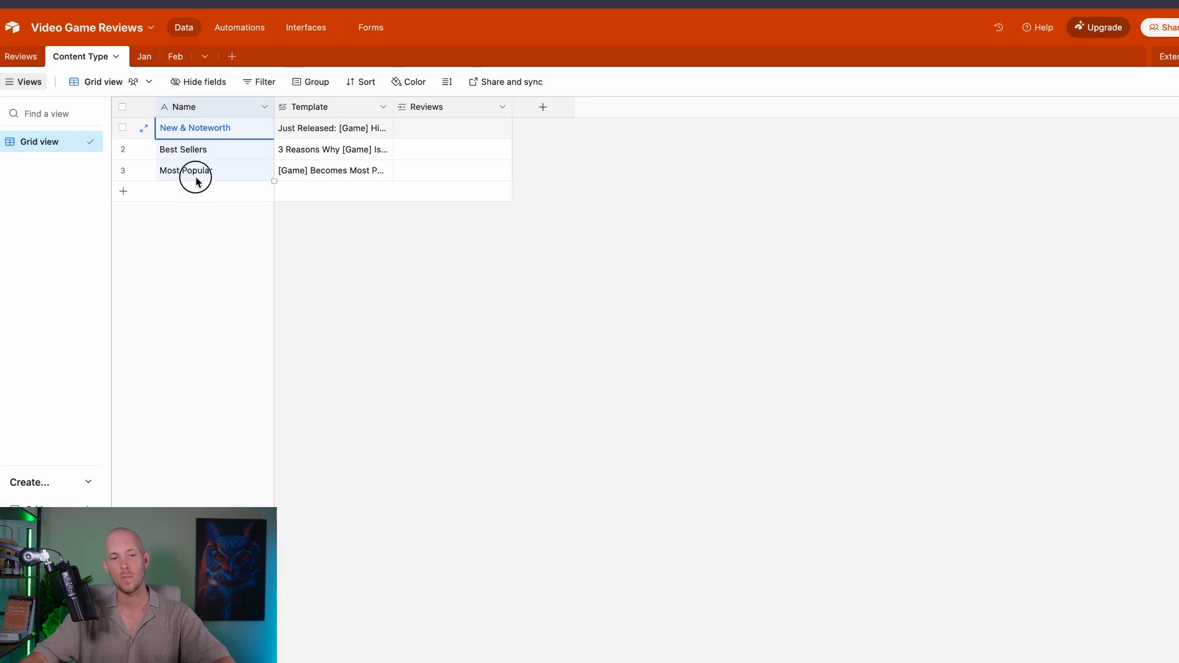
pyautogui.click(307, 129)
pyautogui.press('Escape')
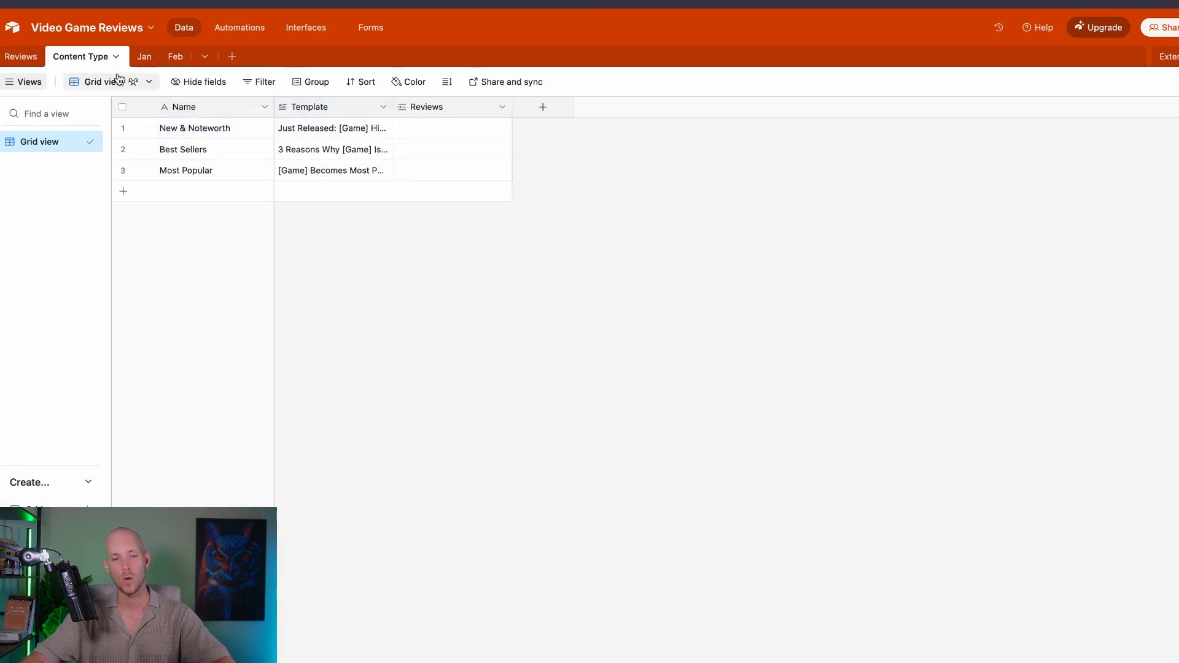
# - Link the Grand Theft Auto VI reviews to New & Noteworthy and the Assassin's Creed Shadows reviews to Best Sellers
pyautogui.click(43, 60)
pyautogui.click(719, 130)
pyautogui.click(688, 154)
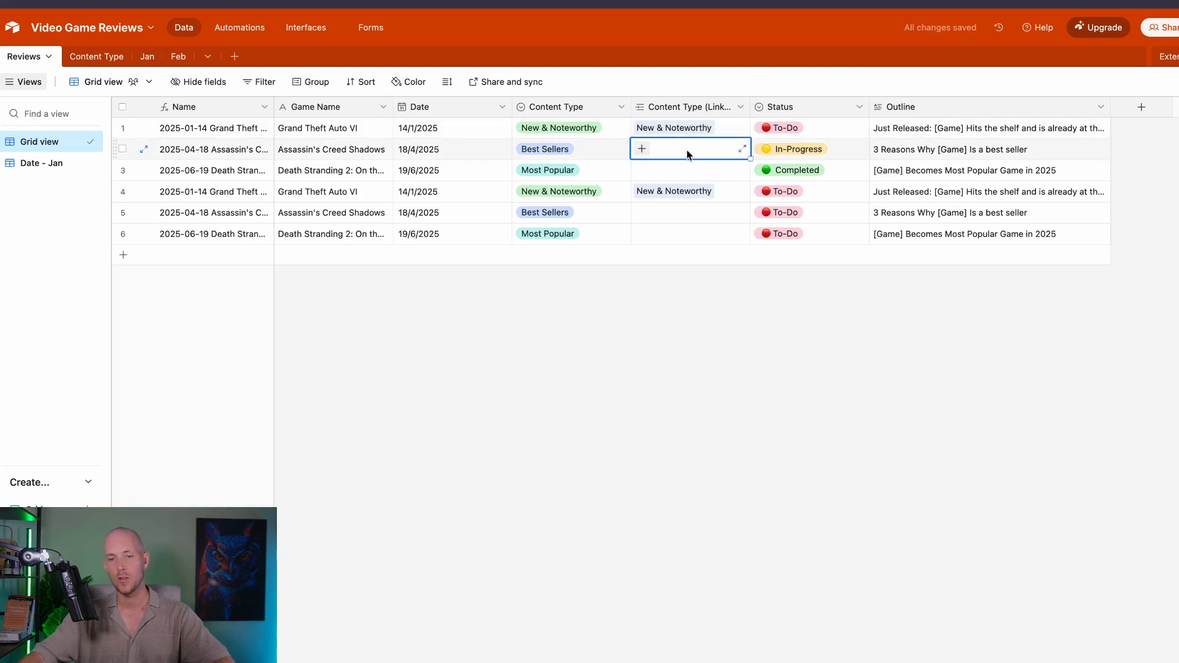
pyautogui.click(641, 153)
pyautogui.click(676, 270)
pyautogui.click(663, 213)
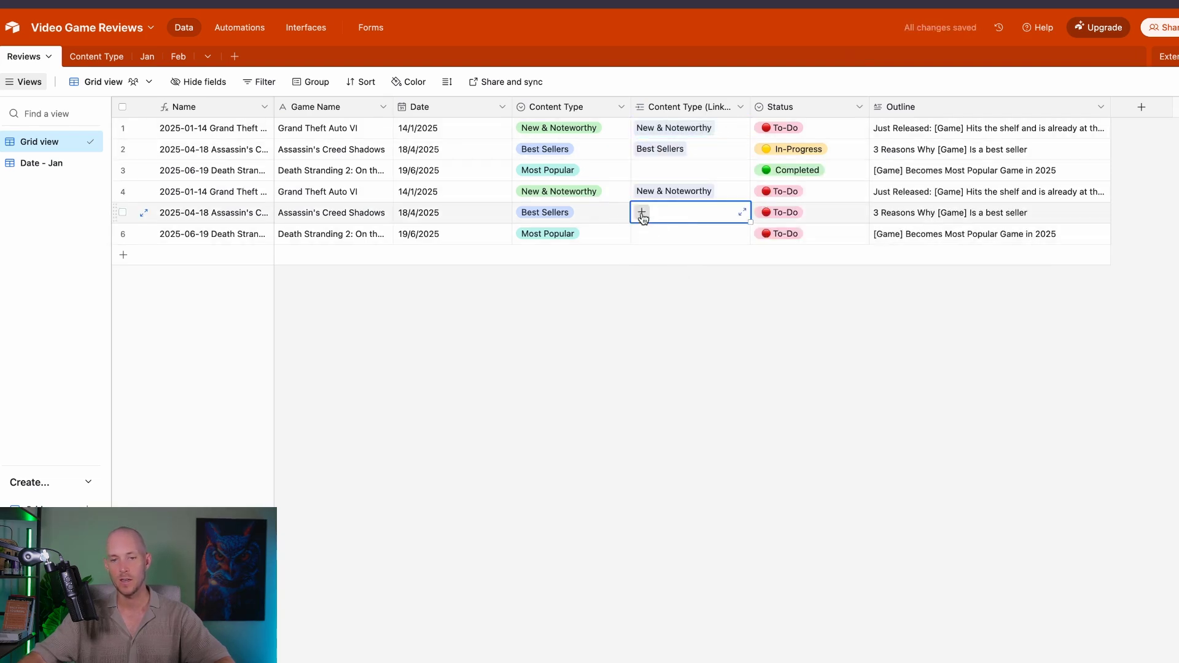
pyautogui.click(642, 212)
# - Link both Death Stranding 2 reviews to the Most Popular content type
pyautogui.click(642, 172)
pyautogui.click(641, 170)
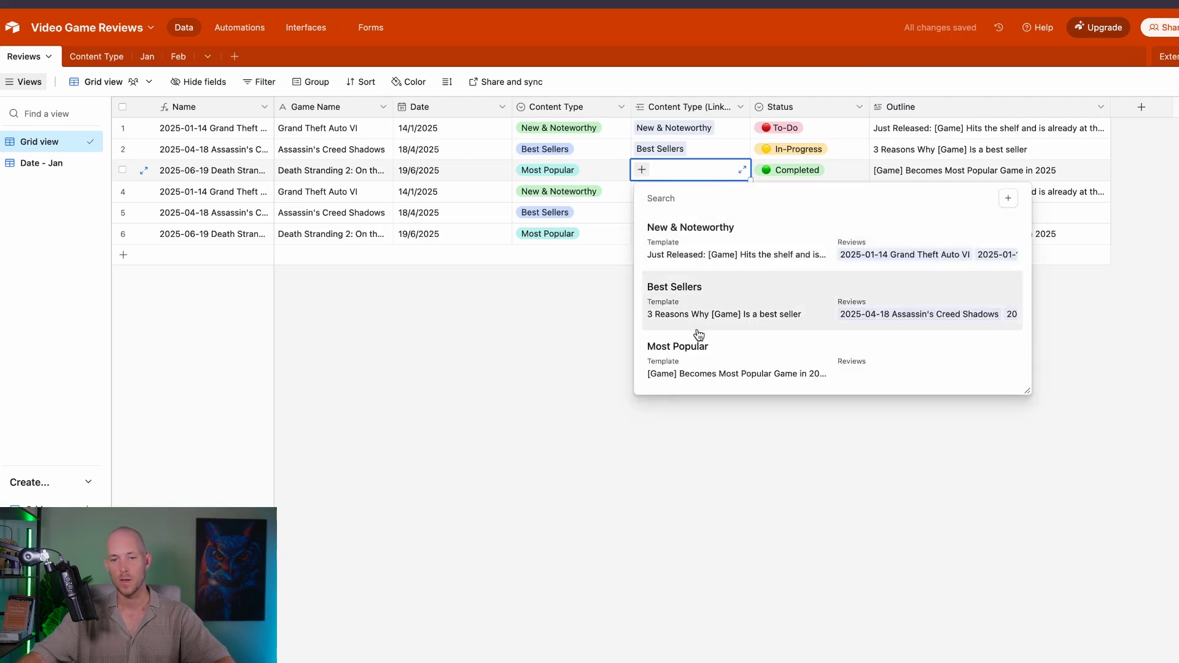
pyautogui.click(679, 349)
pyautogui.click(664, 241)
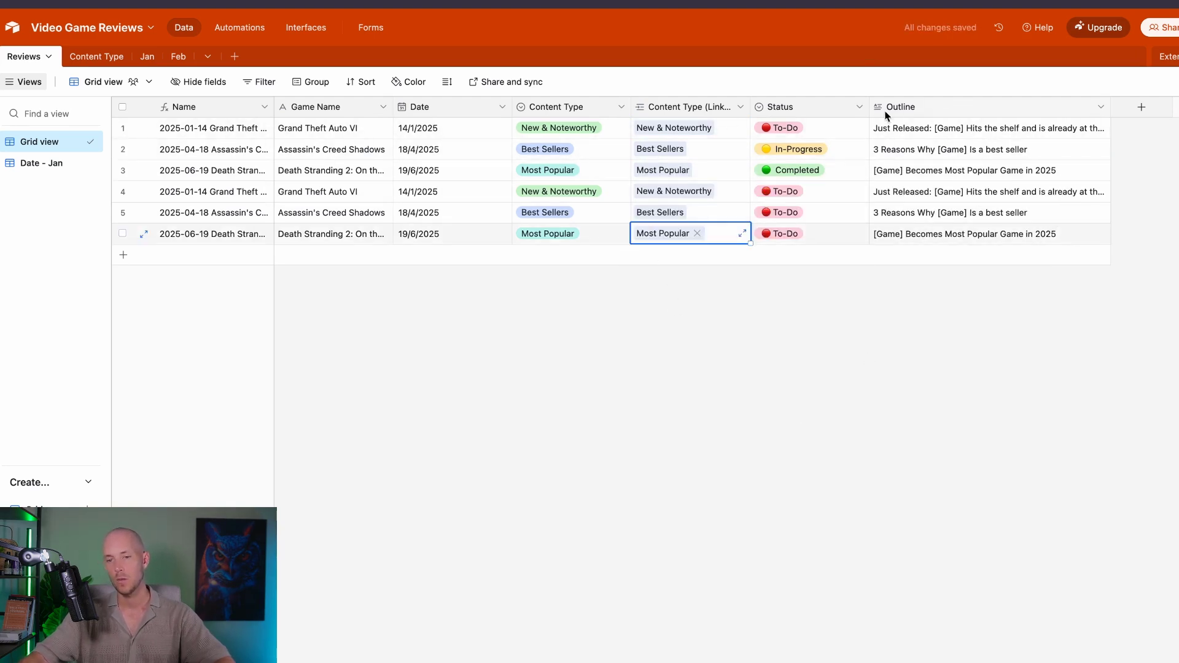
# - Compare the Outline field in Reviews with the Template field's configuration in the Content Type table
pyautogui.click(906, 108)
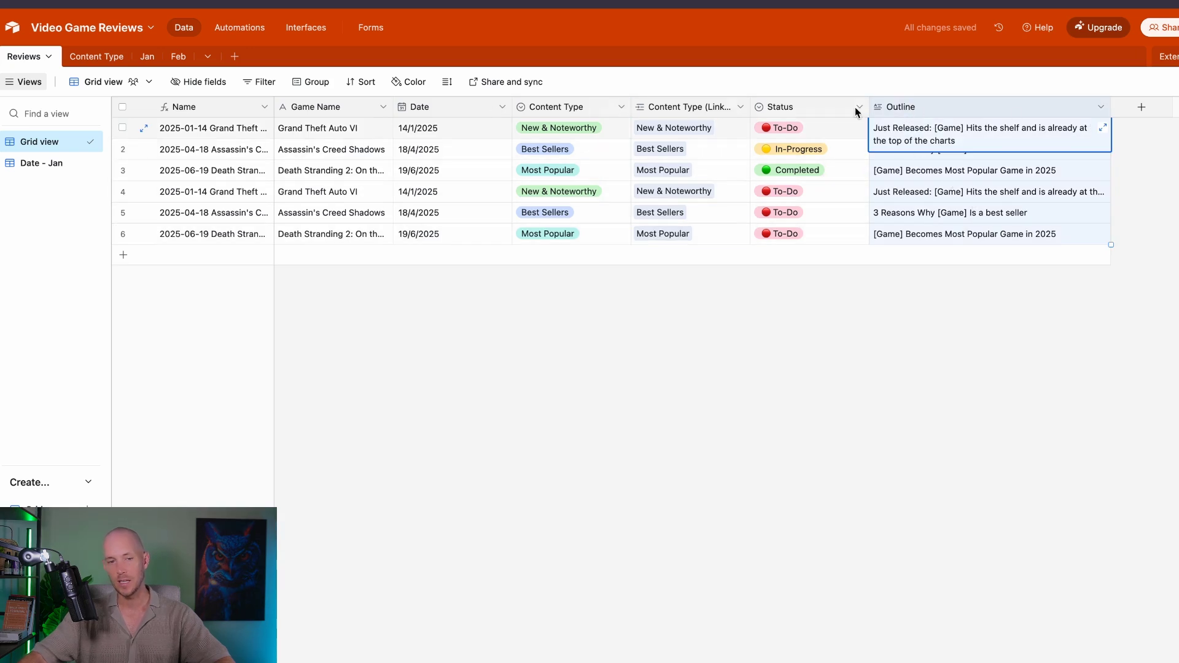
pyautogui.click(84, 58)
pyautogui.doubleClick(311, 107)
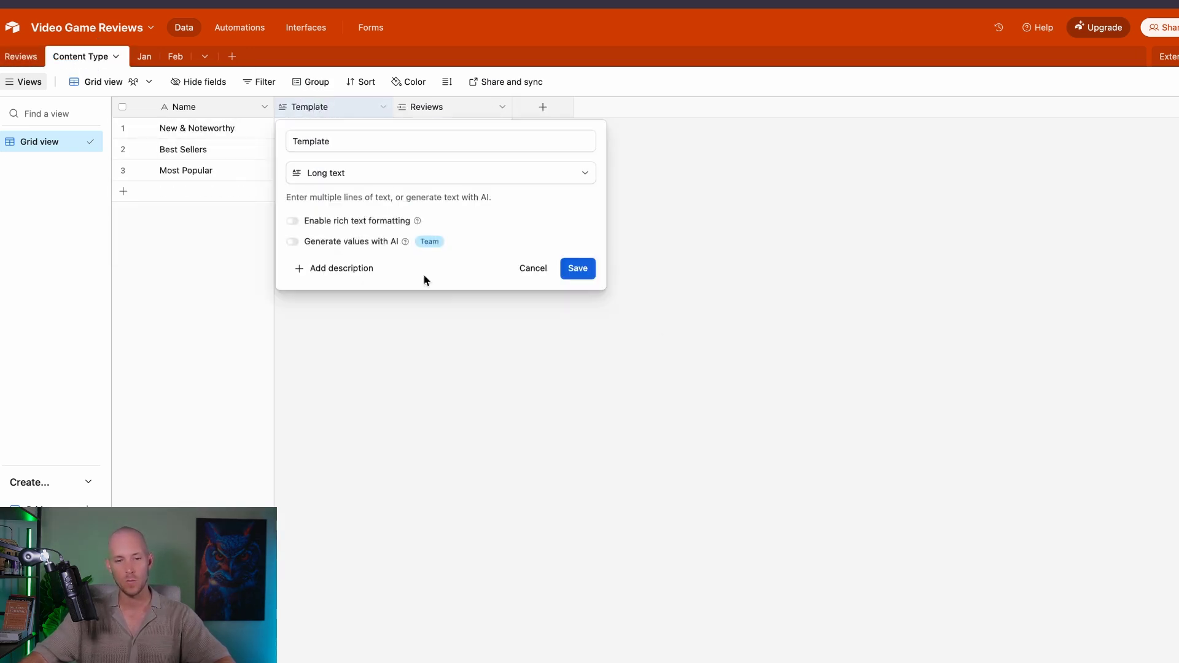
pyautogui.press('Escape')
# - Add the Template field as a lookup through the linked content type field in the Reviews table
pyautogui.click(38, 57)
pyautogui.click(740, 107)
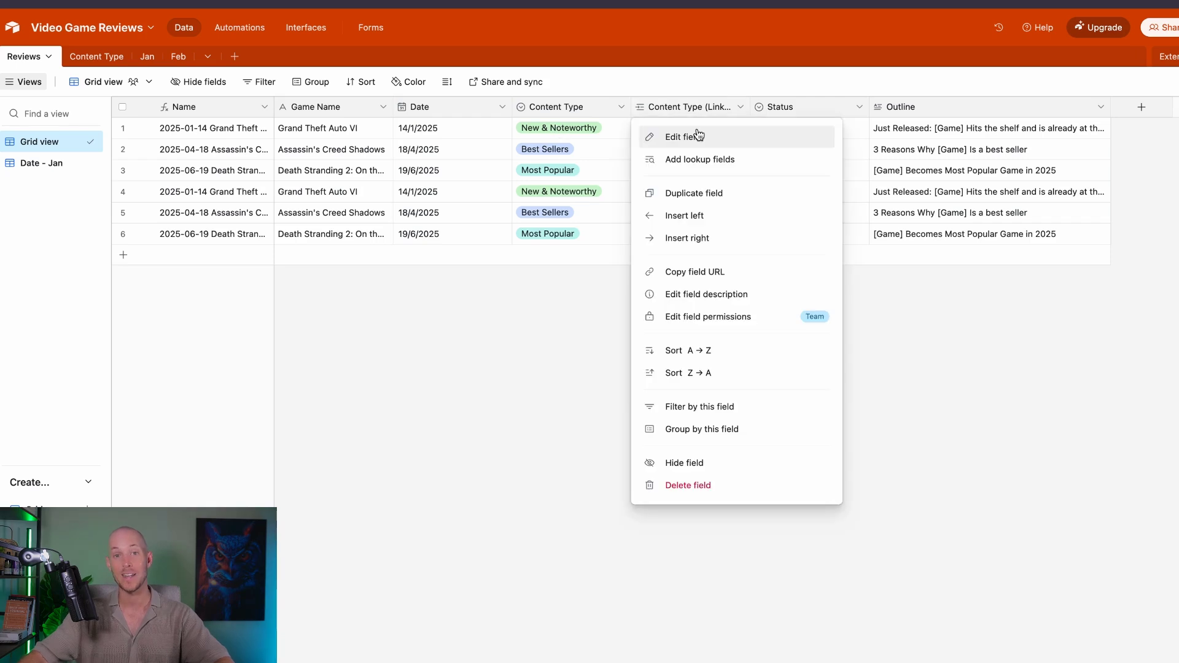
pyautogui.click(700, 158)
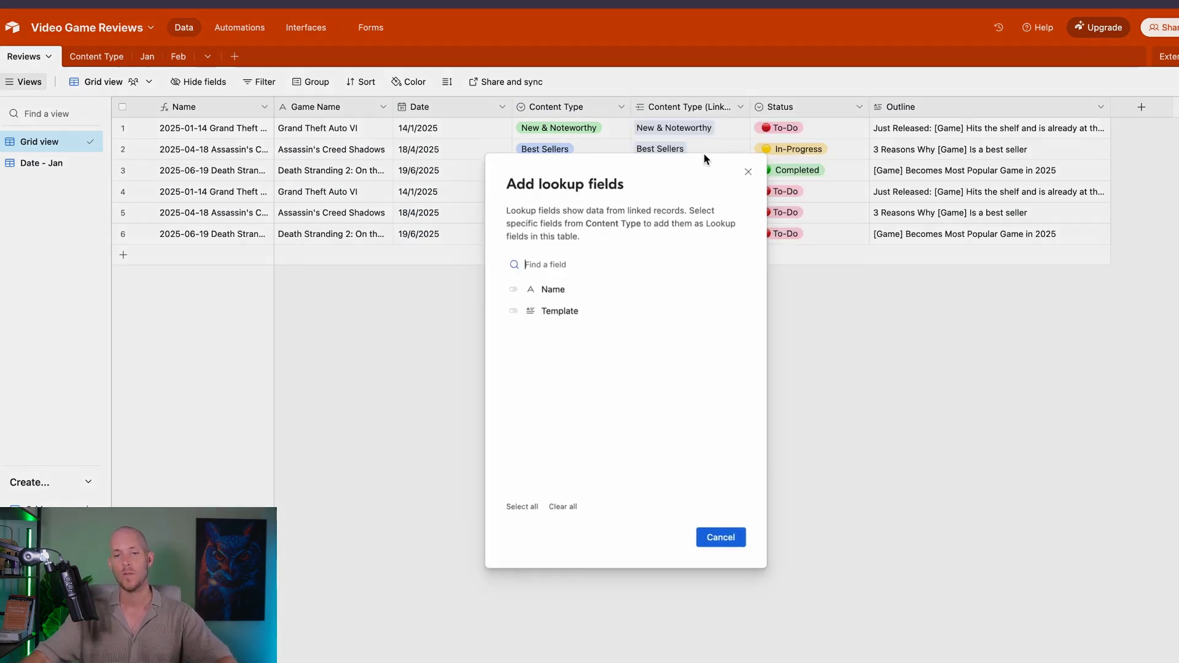
pyautogui.click(514, 311)
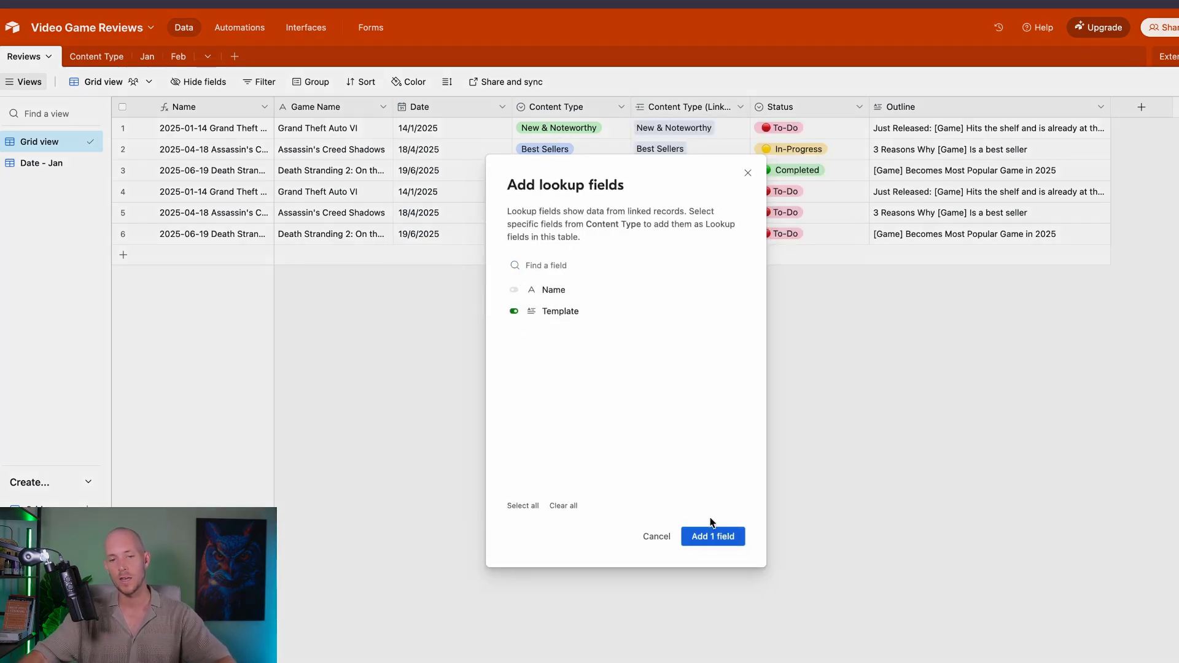
pyautogui.click(719, 536)
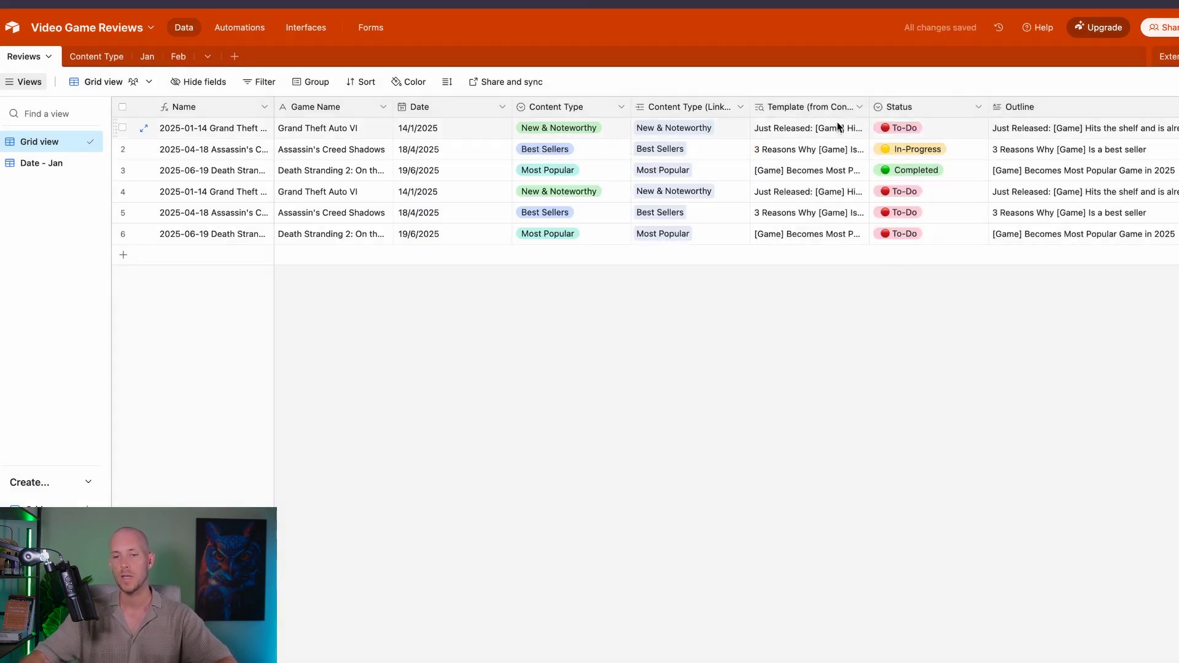
# - Widen the Template lookup column and inspect the first record's full template text
pyautogui.moveTo(869, 108); pyautogui.dragTo(937, 106)
pyautogui.click(875, 129)
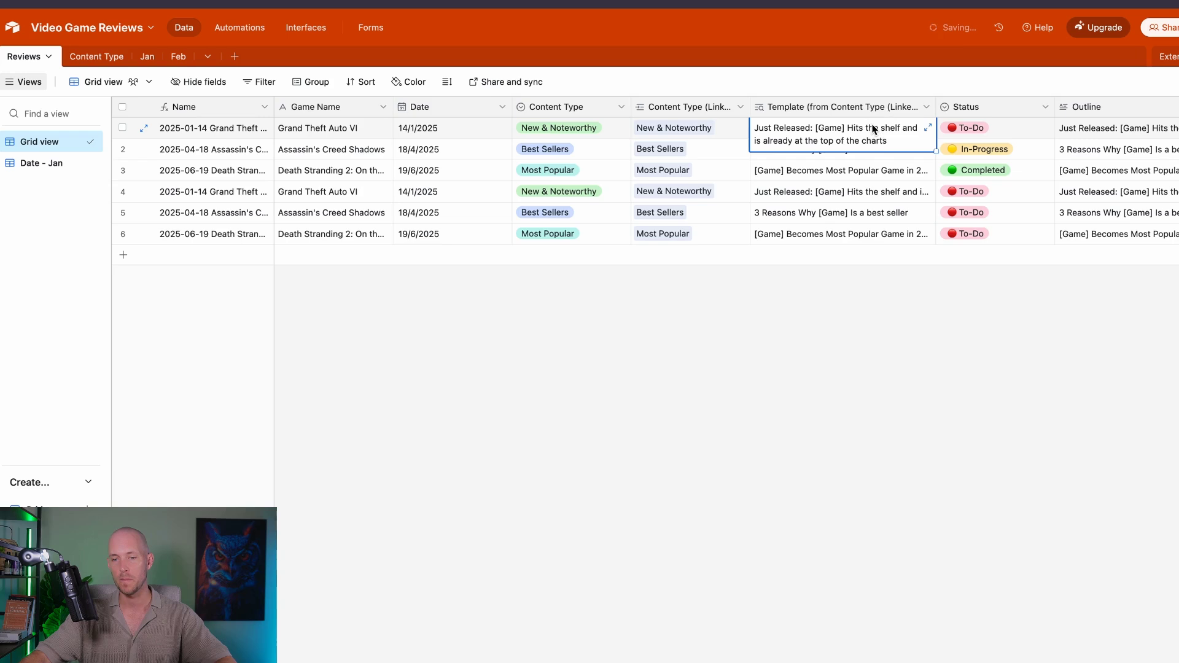
pyautogui.click(839, 136)
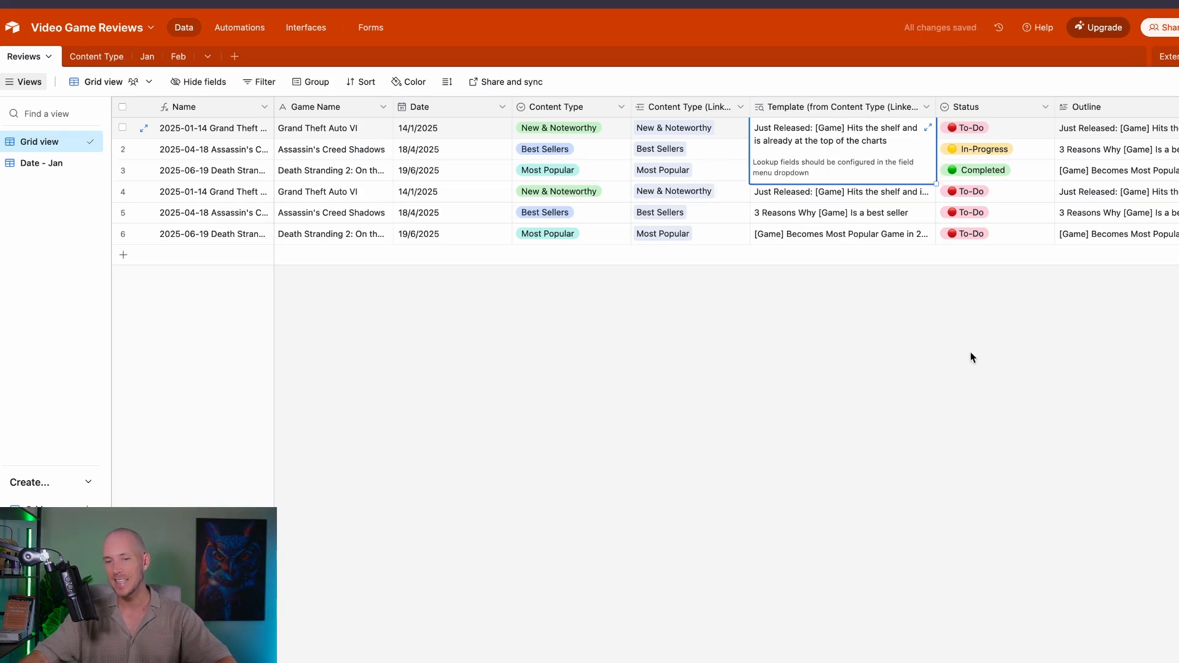
# - Delete the Outline field and move Status directly after the linked content type field
pyautogui.click(1155, 127)
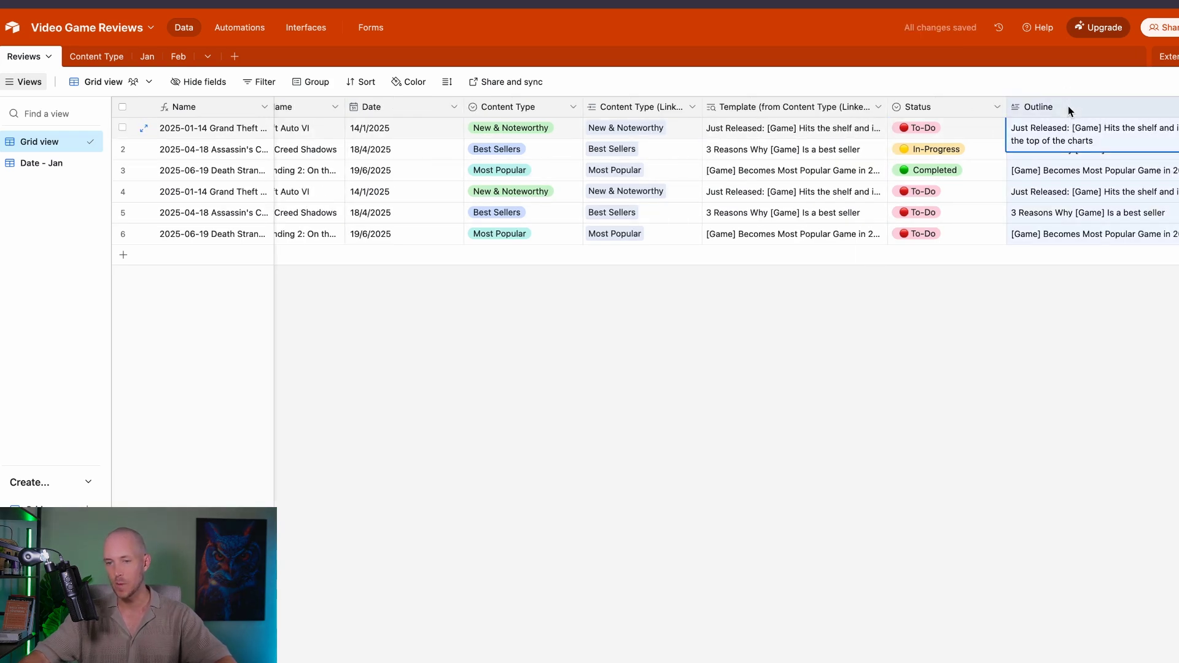
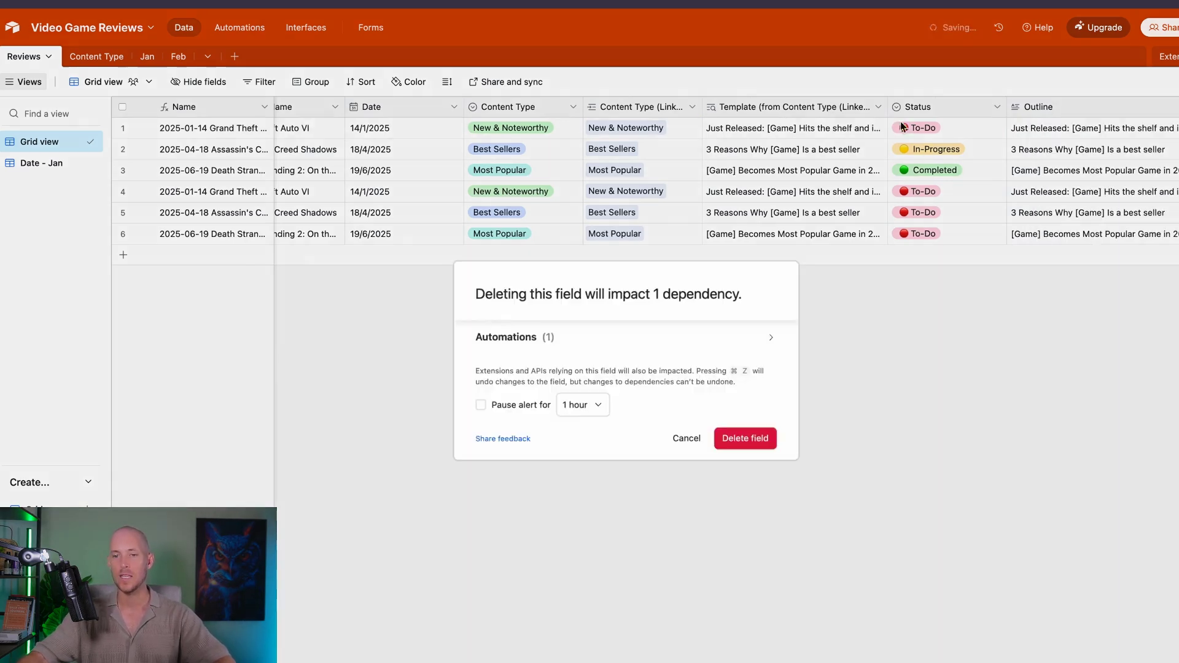
pyautogui.click(742, 439)
pyautogui.moveTo(922, 108); pyautogui.dragTo(759, 114)
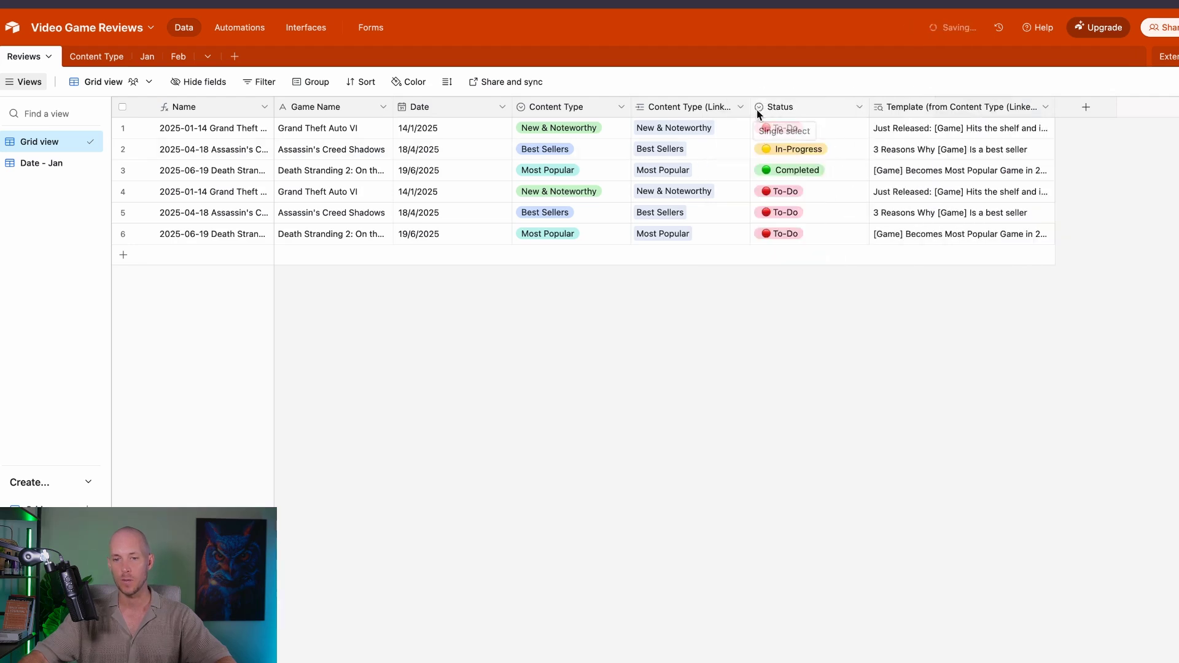
# - Replace the last Death Stranding 2 record's linked content type with Best Sellers and check its looked-up template
pyautogui.click(718, 128)
pyautogui.click(691, 239)
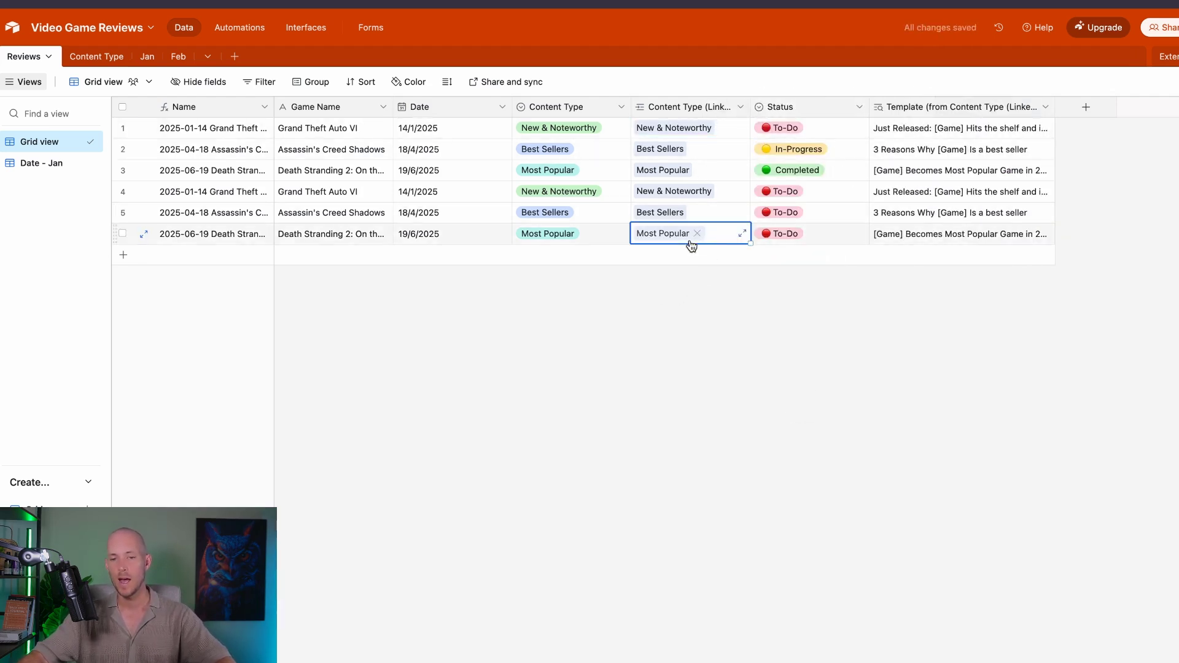
pyautogui.click(697, 234)
pyautogui.click(667, 337)
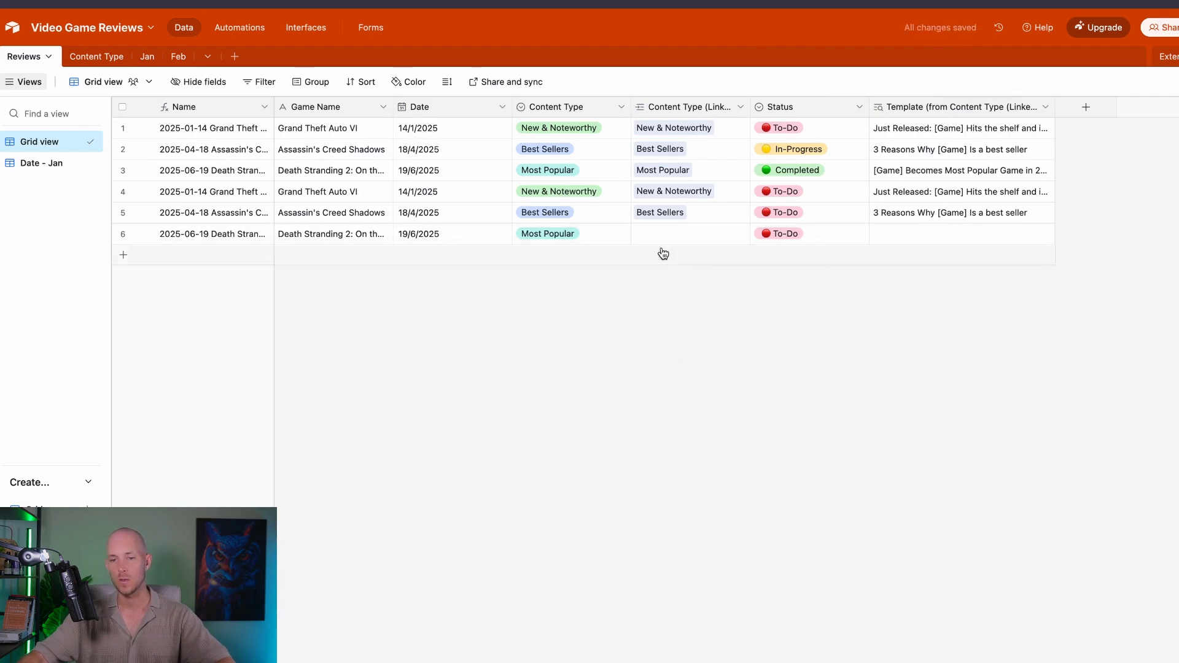
pyautogui.click(643, 237)
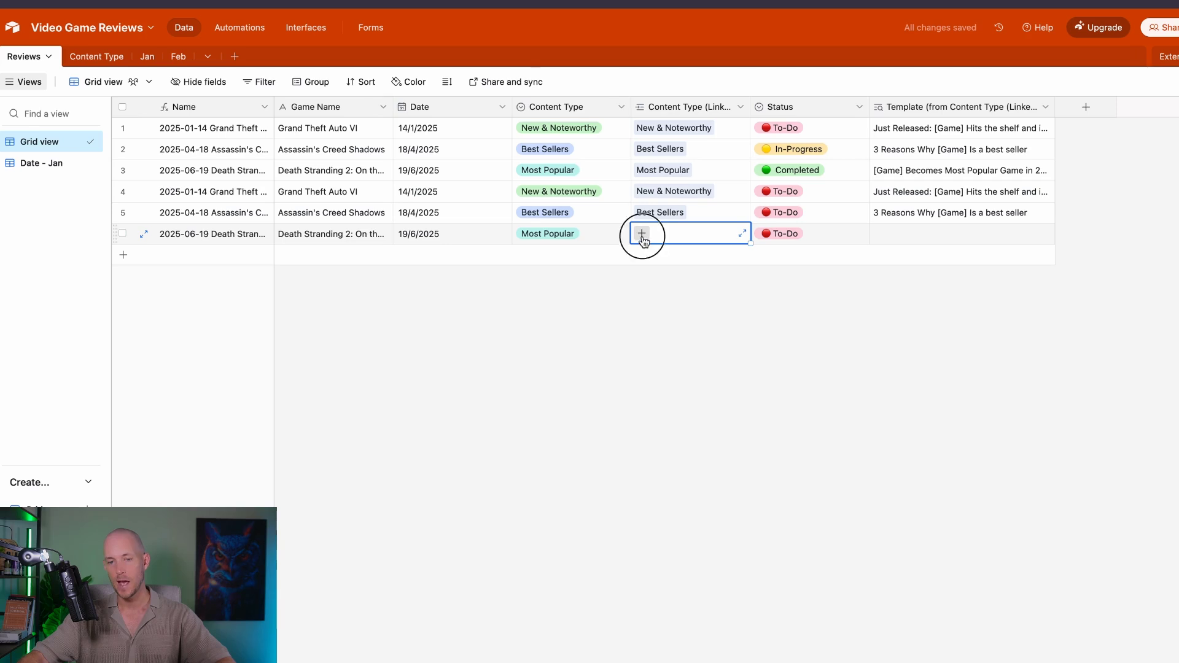
pyautogui.click(643, 236)
pyautogui.click(690, 372)
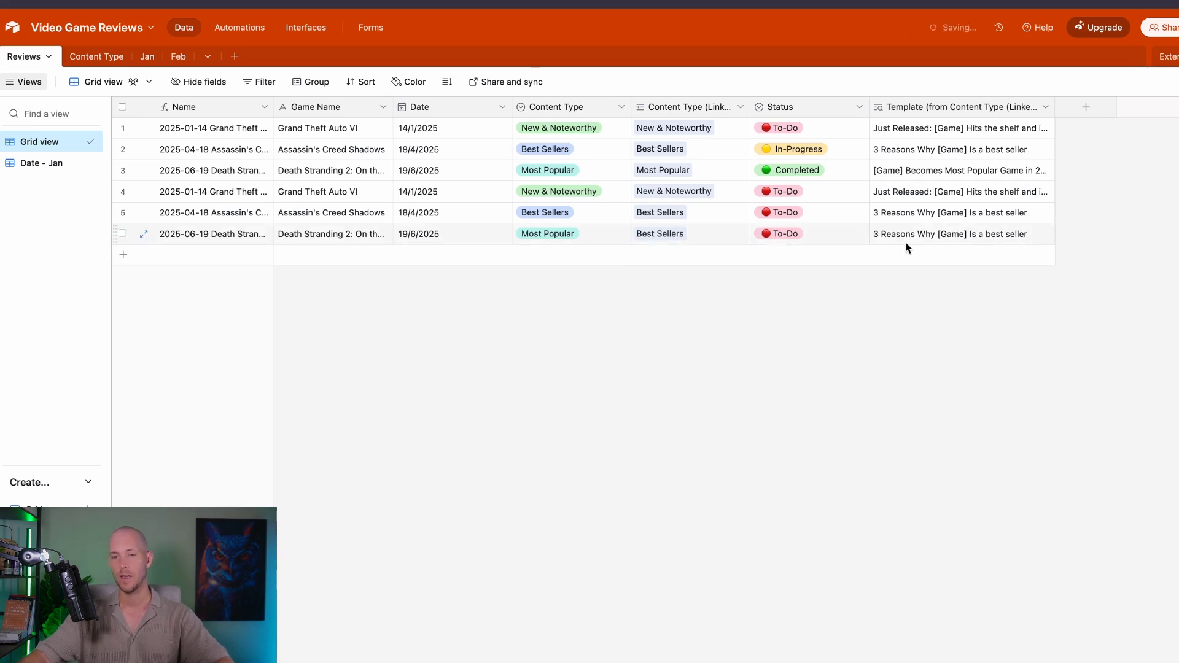
pyautogui.click(906, 244)
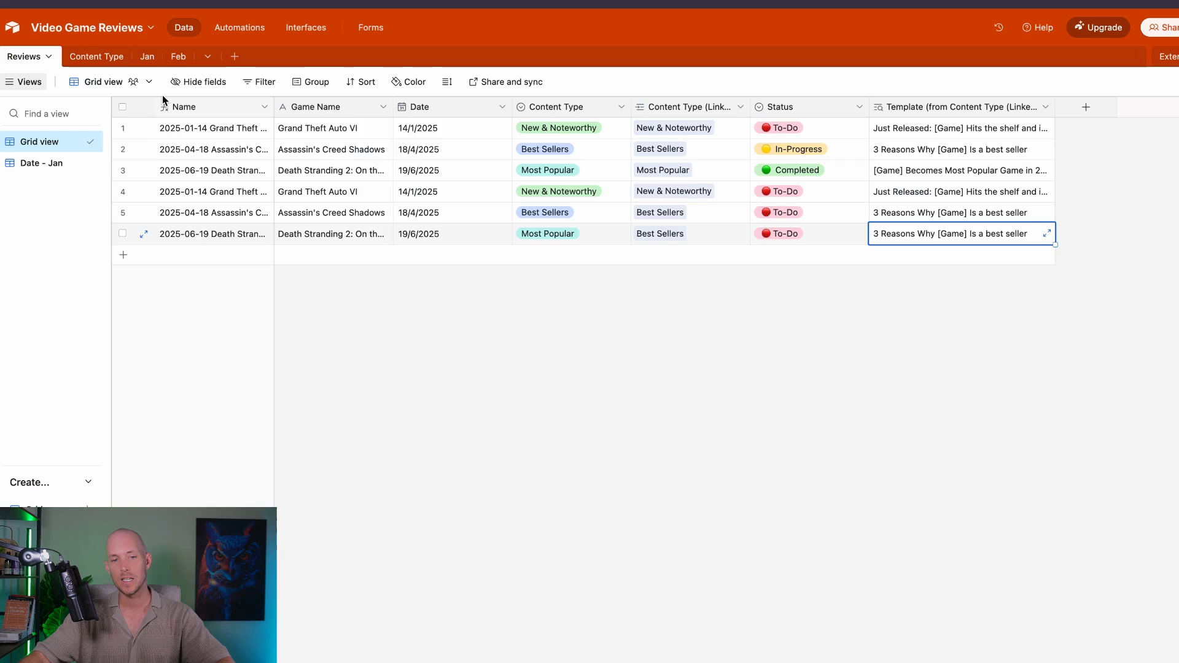
# - In the Content Type table, widen the Template column and change the Best Sellers template to "5 Reasons Why [Game] Is a best seller"
pyautogui.click(95, 56)
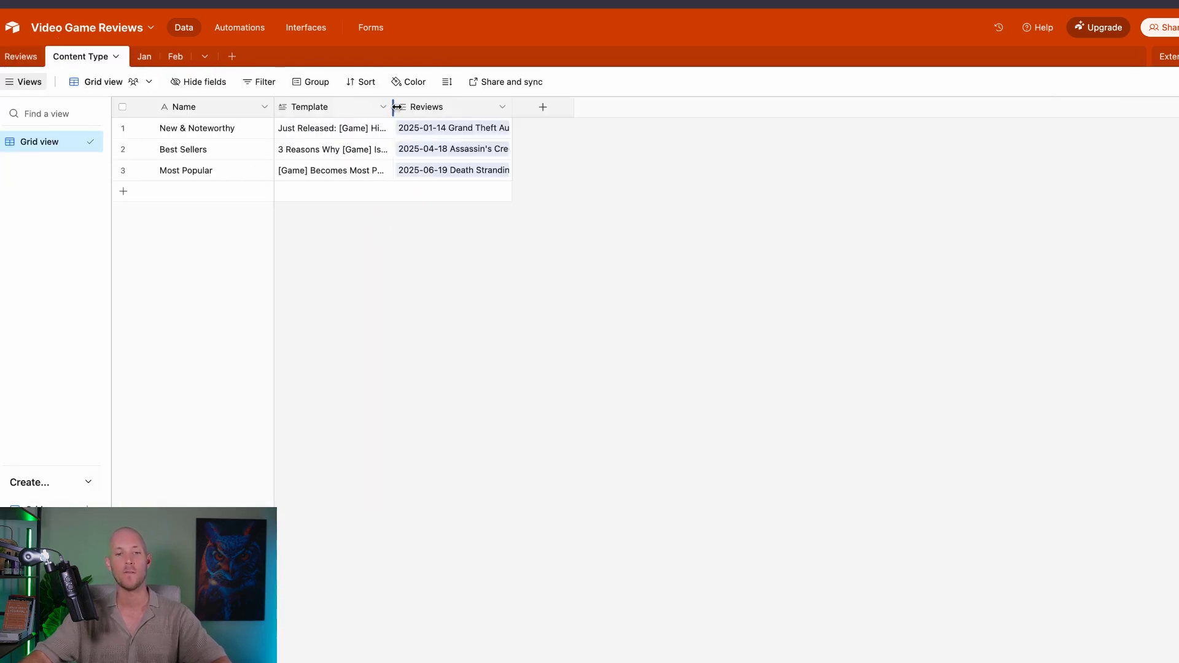
pyautogui.moveTo(396, 107); pyautogui.dragTo(594, 107)
pyautogui.doubleClick(303, 150)
pyautogui.tripleClick(303, 150)
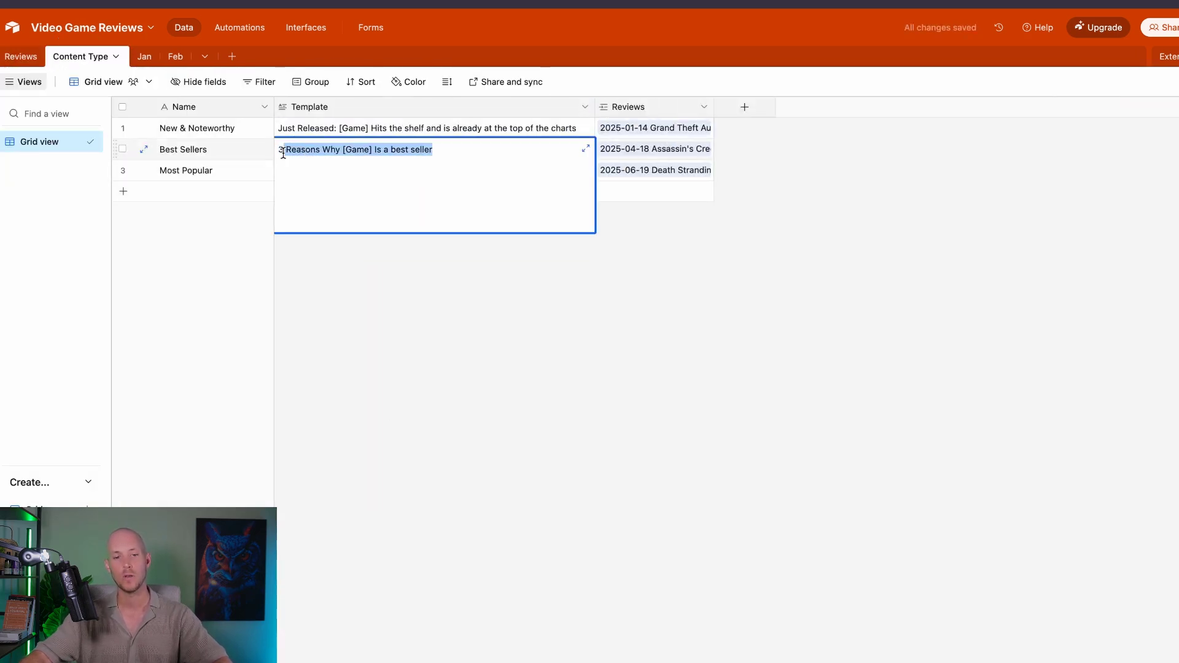
pyautogui.click(283, 152)
pyautogui.press('BackSpace')
pyautogui.write('5')
pyautogui.press('Return')
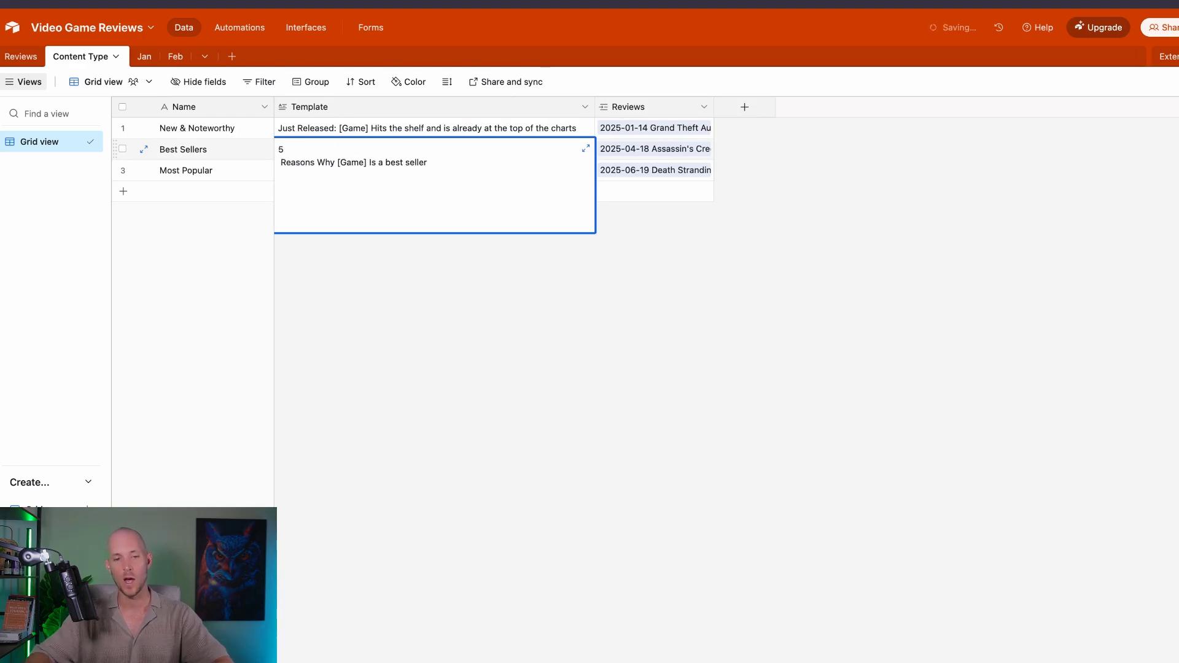
pyautogui.press('BackSpace')
pyautogui.press('Escape')
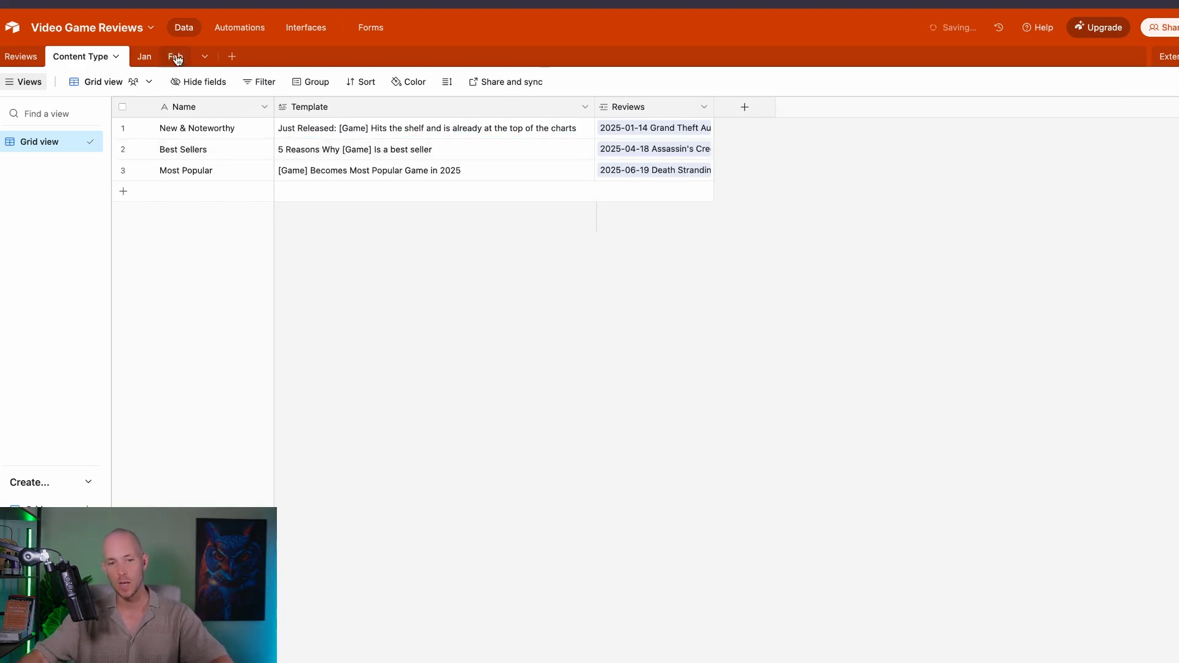
# - Check the looked-up templates of the Best Sellers records in the Reviews table
pyautogui.click(11, 57)
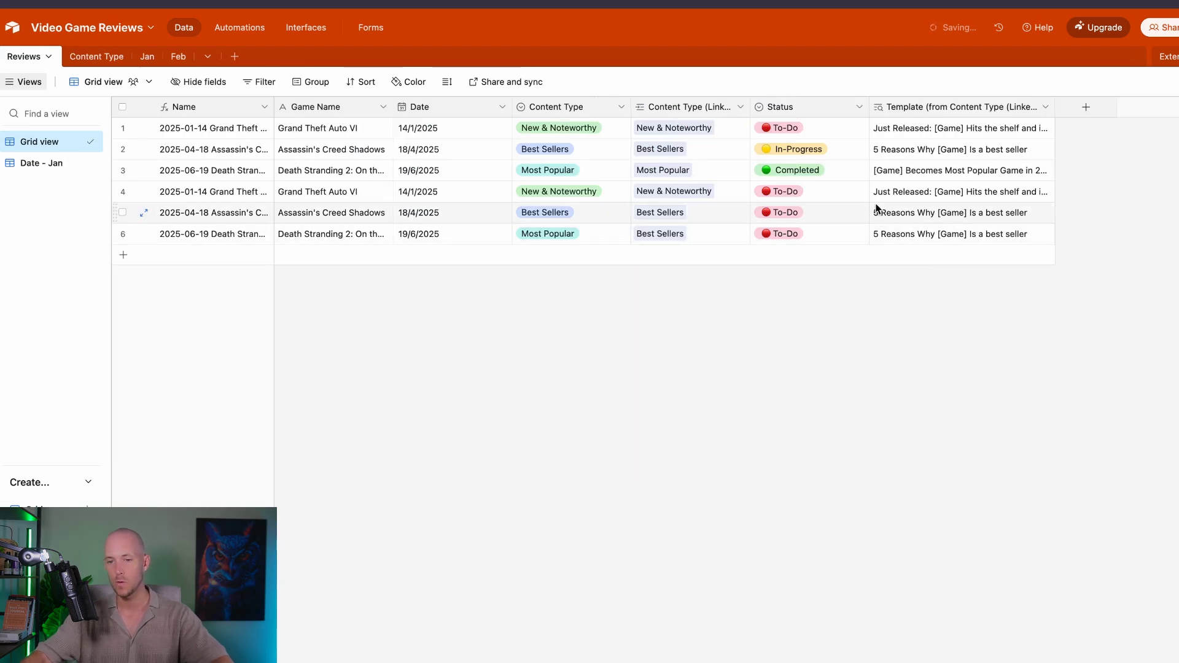
pyautogui.click(878, 149)
pyautogui.click(894, 232)
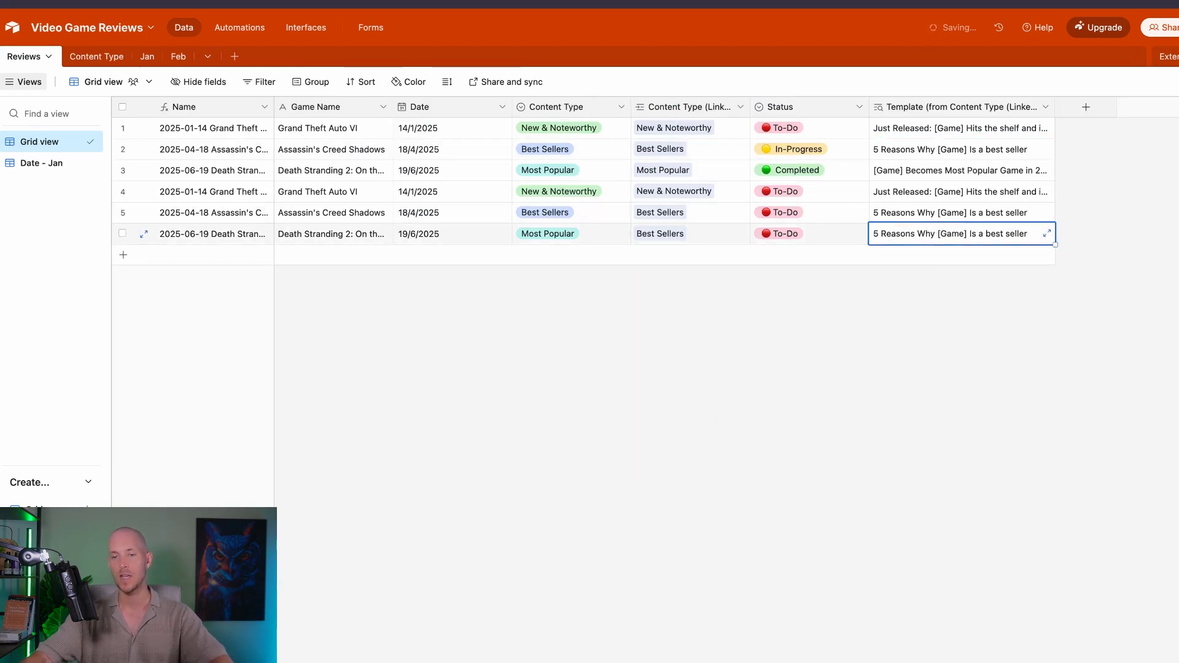
pyautogui.press('Escape')
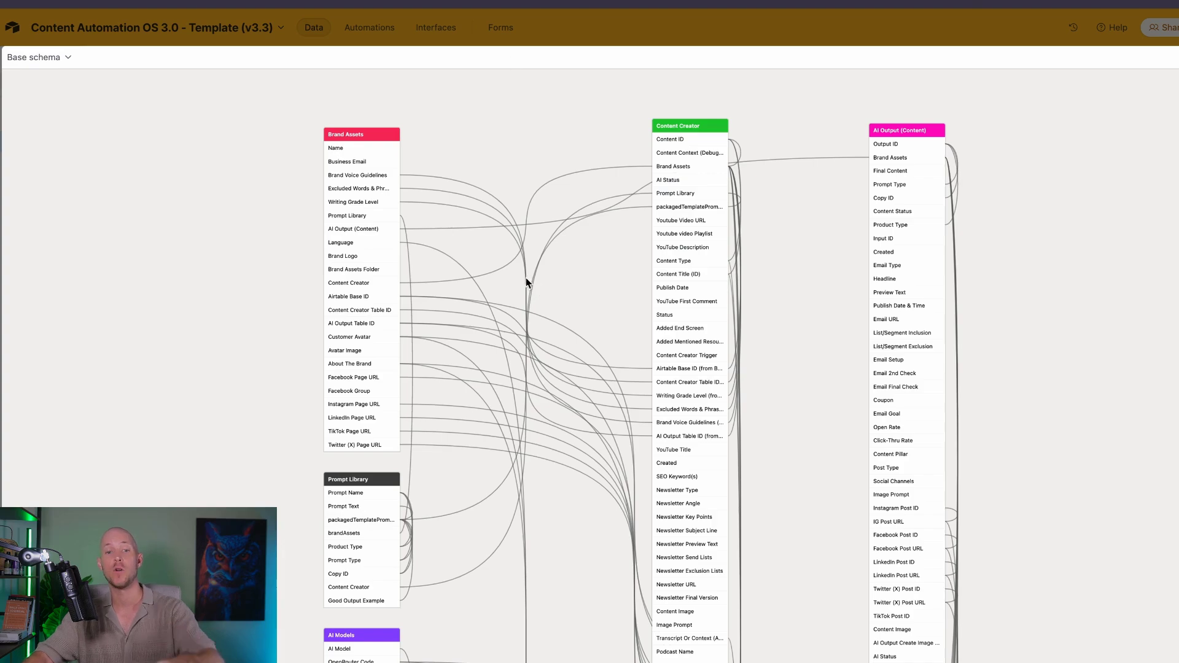
# - View the Content Automation OS 3.0 base schema up close, and return to the Video Game Reviews base
pyautogui.scroll(5, 339, 176)
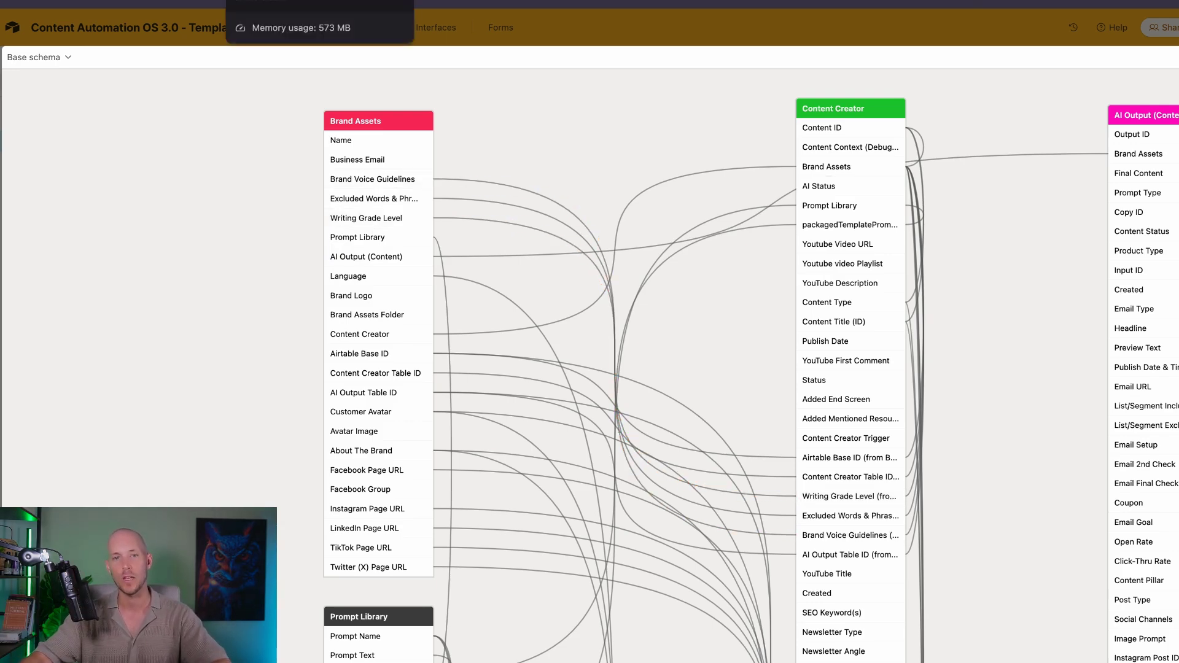
pyautogui.click(277, 3)
pyautogui.click(276, 3)
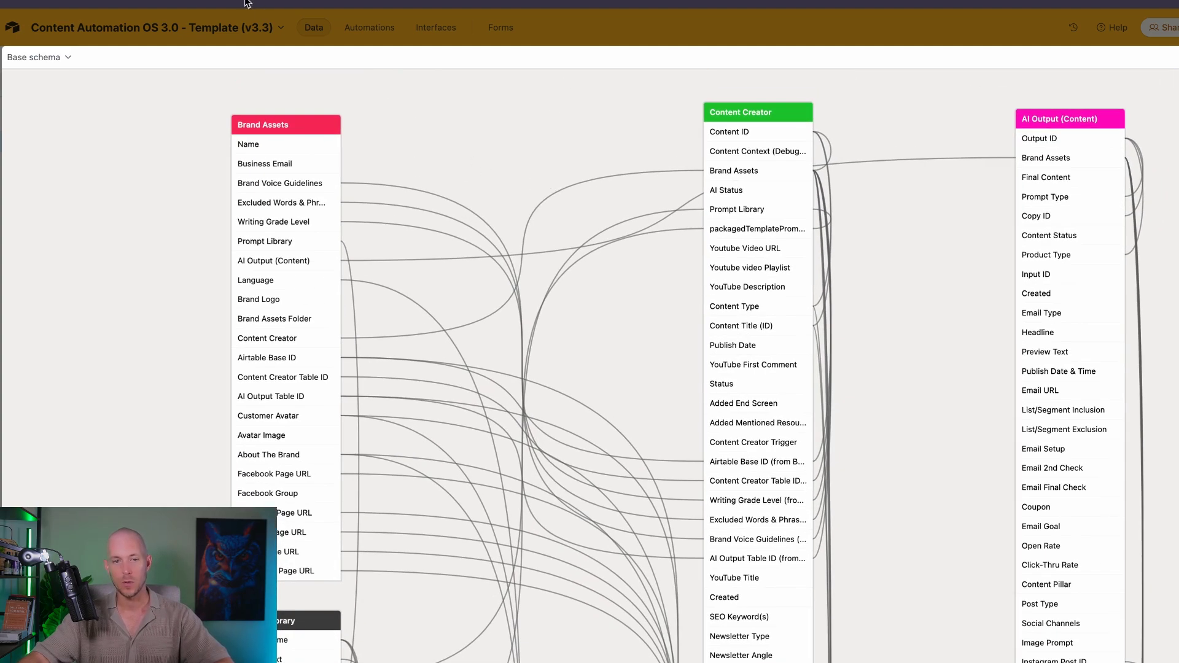
pyautogui.click(245, 4)
pyautogui.hotkey('ctrl', 'Tab')
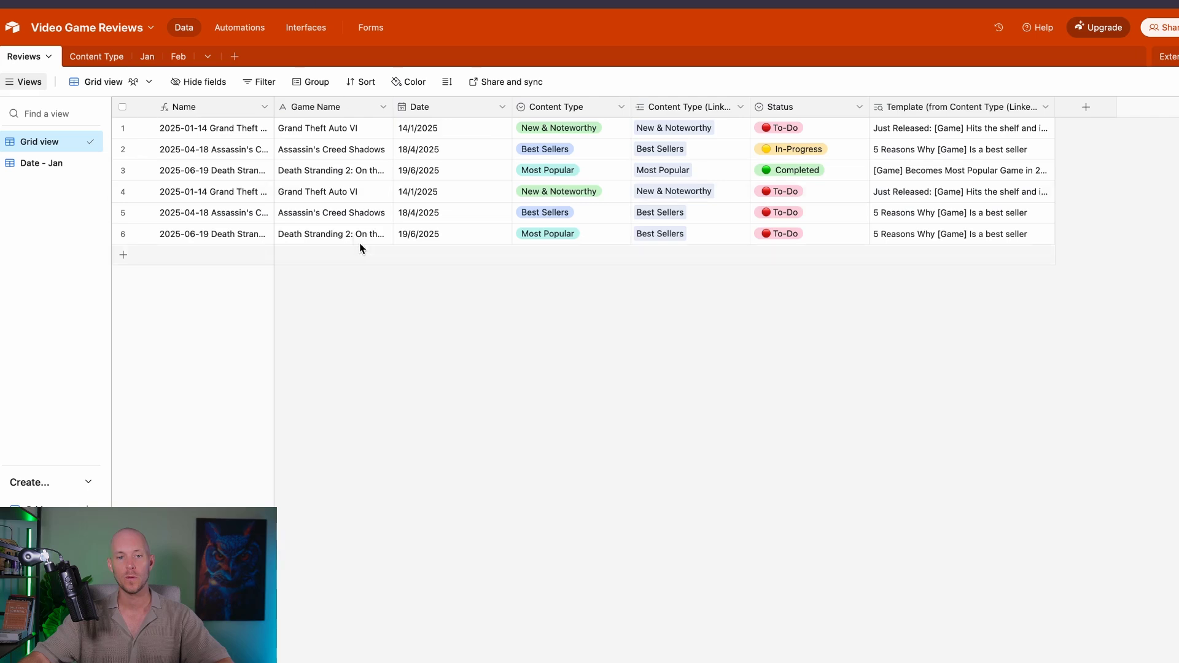
# - Search the extensions marketplace for "base sche" and open the Base schema extension
pyautogui.click(1166, 56)
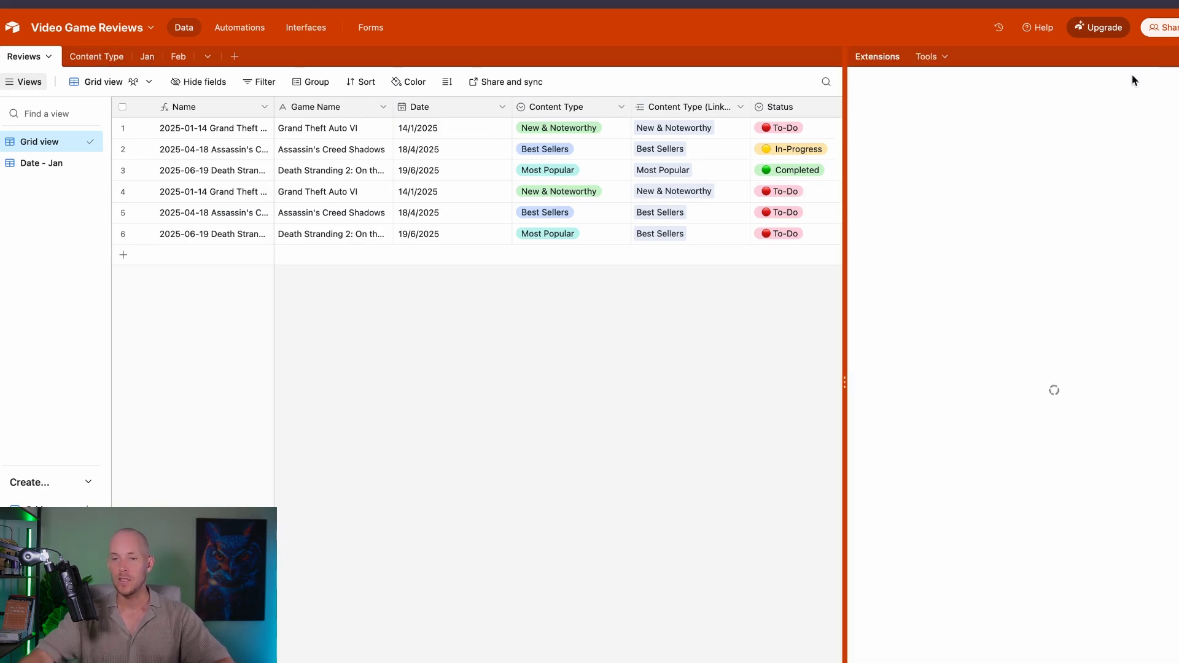
pyautogui.click(1058, 497)
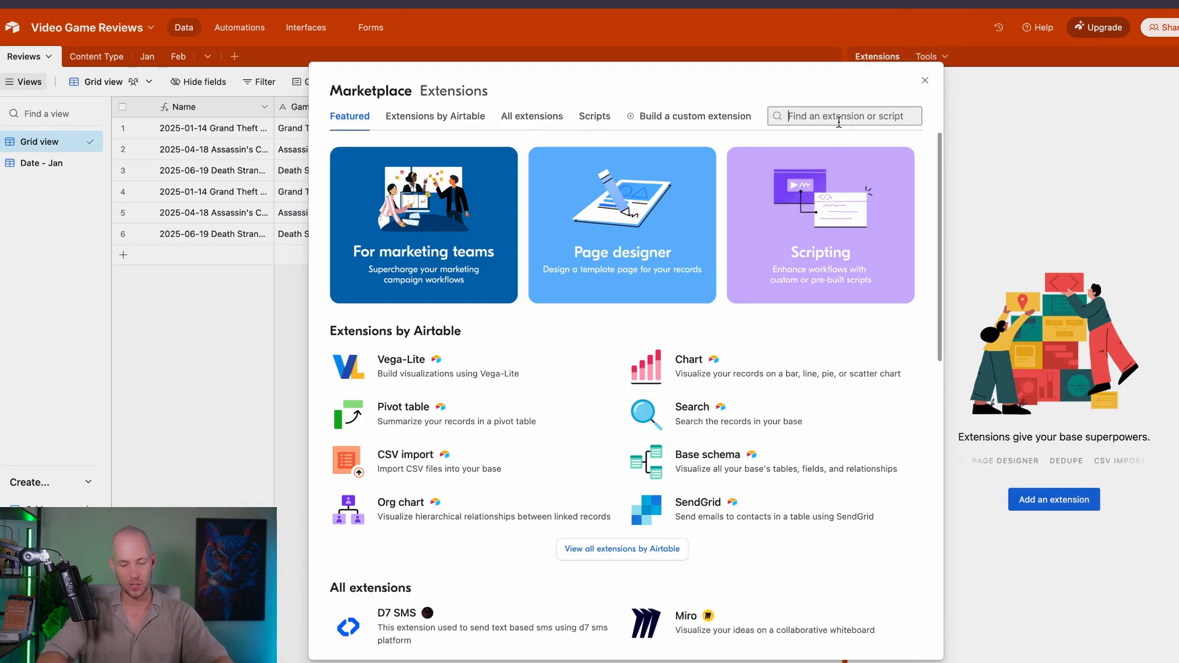
pyautogui.write('bae')
pyautogui.press('BackSpace')
pyautogui.write('se')
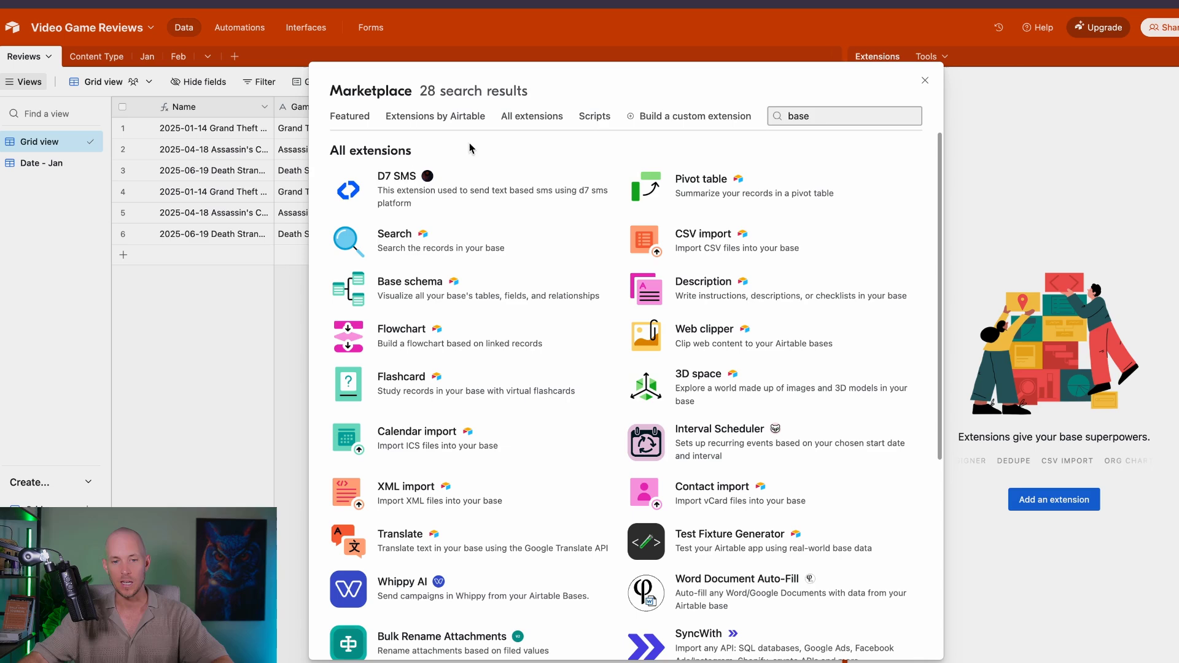
pyautogui.write(' sche')
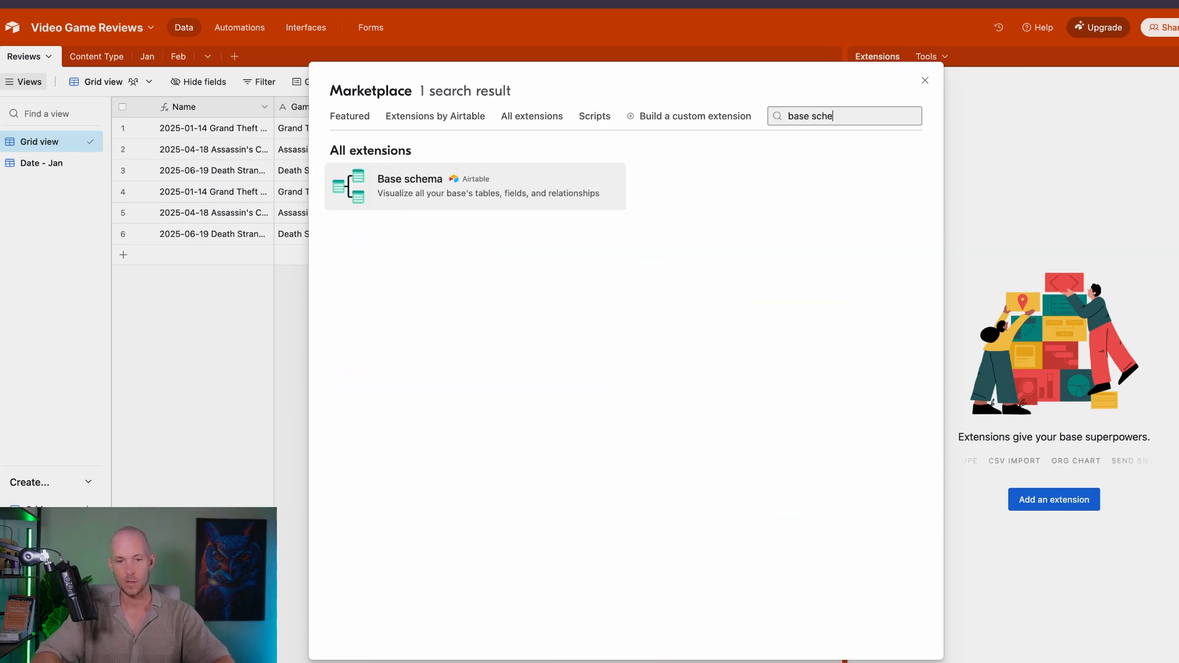
pyautogui.click(362, 183)
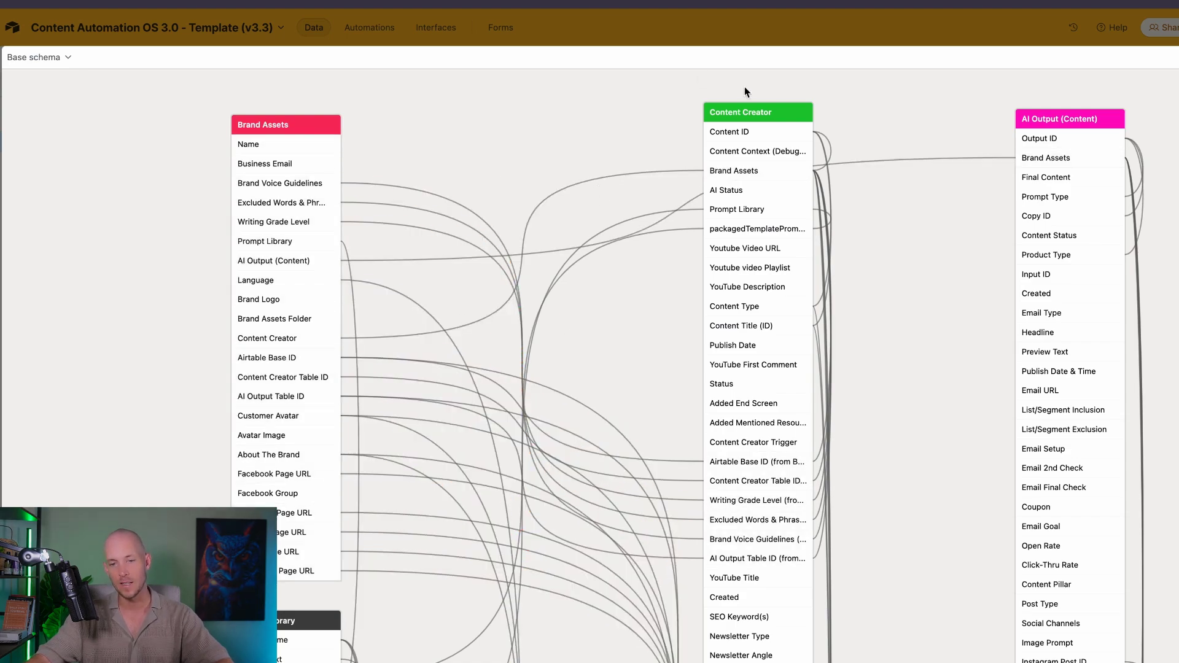
# - In the Content Automation OS 3.0 base schema, trace how the AI Models fields connect to the Content Creator table
pyautogui.scroll(-1, 497, 184)
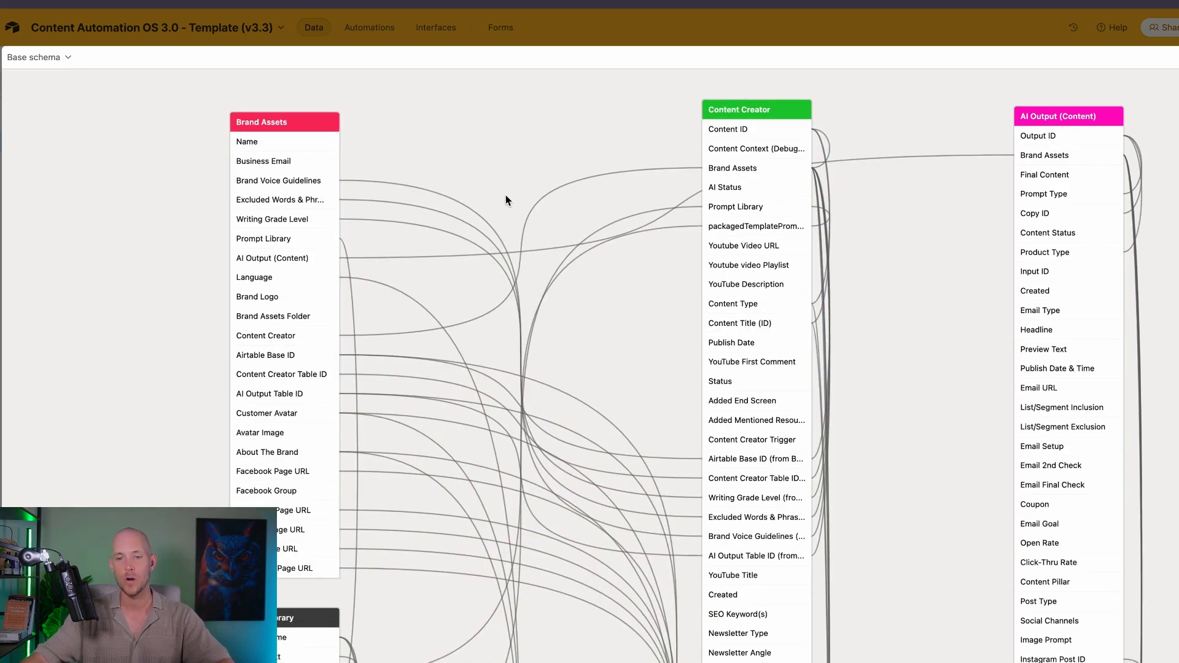
pyautogui.scroll(-5, 505, 201)
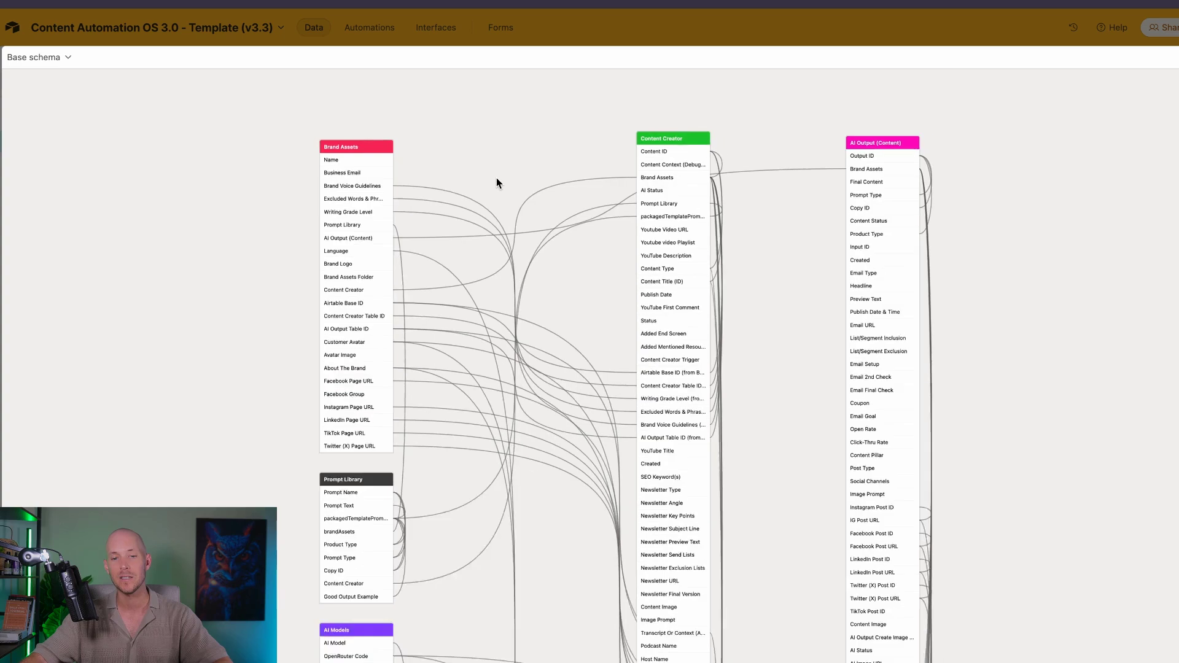
pyautogui.scroll(-2, 497, 183)
pyautogui.moveTo(495, 487); pyautogui.dragTo(505, 142)
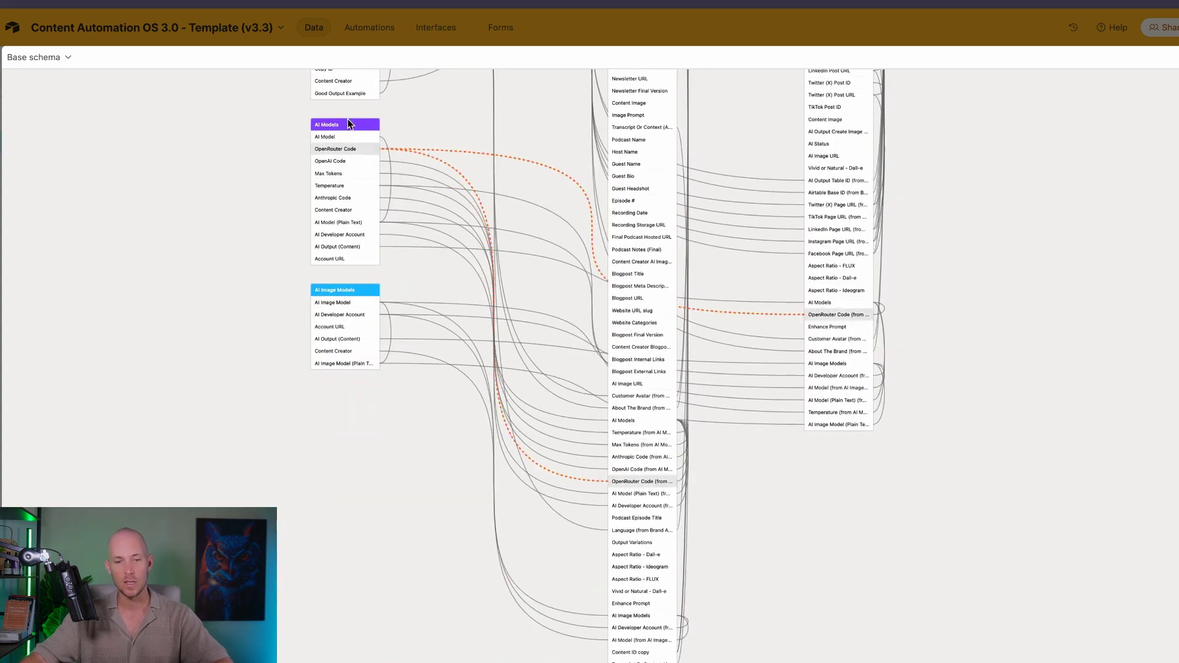
pyautogui.moveTo(319, 148)
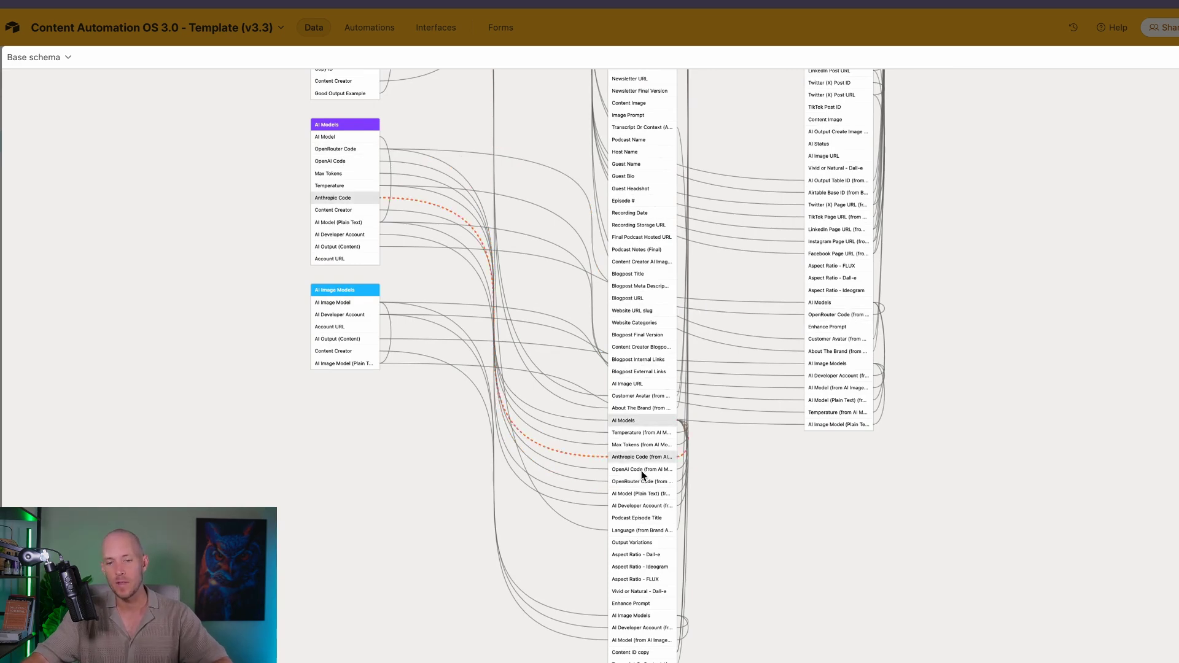
pyautogui.moveTo(639, 435)
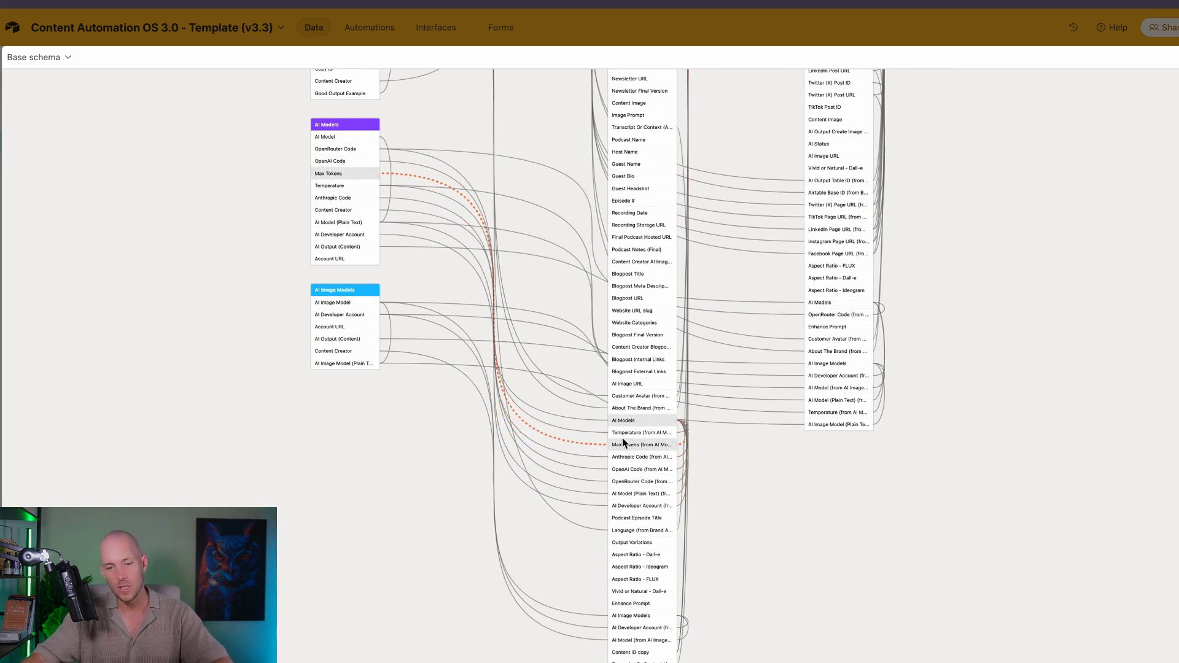
pyautogui.moveTo(343, 167)
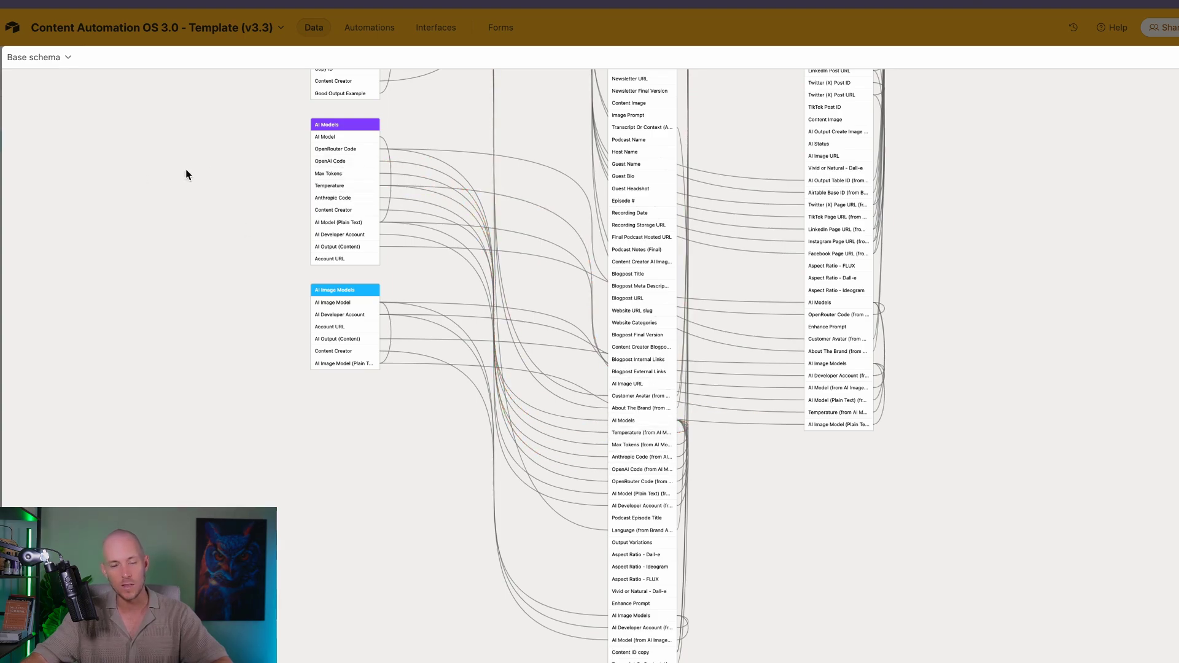
# - Examine the AI Models table's field relationships up close, including OpenRouter Code, Max Tokens and the table's combined connections
pyautogui.scroll(5, 238, 159)
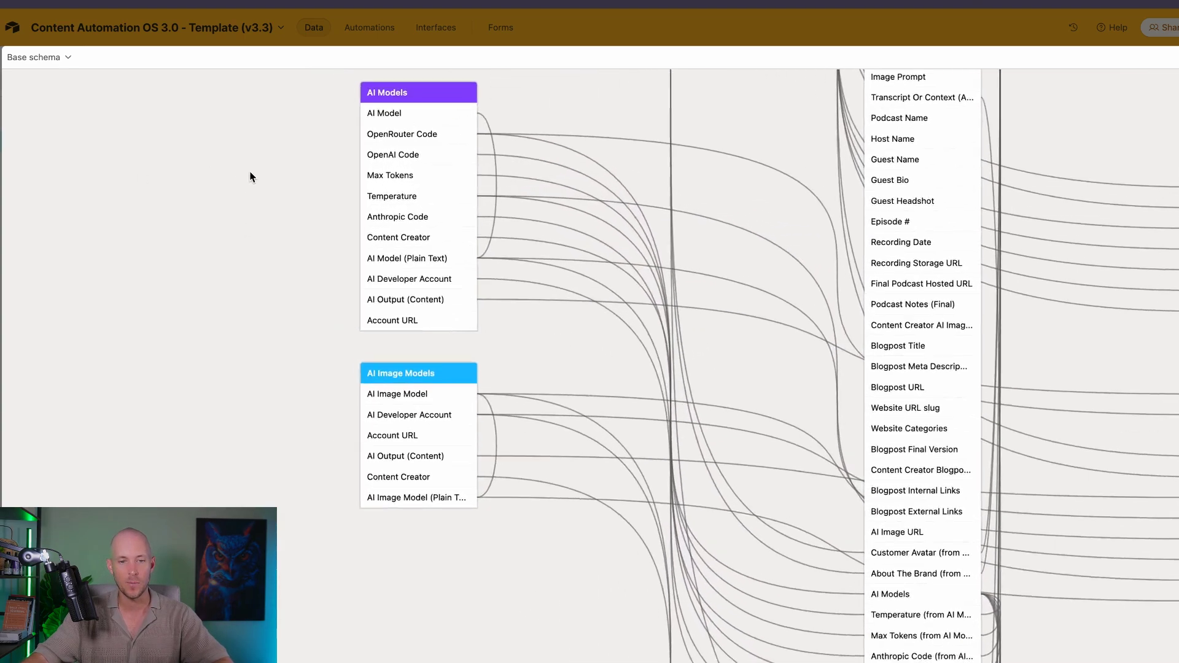
pyautogui.moveTo(250, 177)
pyautogui.mouseDown()
pyautogui.moveTo(242, 318)
pyautogui.moveTo(274, 292)
pyautogui.mouseUp()
pyautogui.moveTo(404, 231)
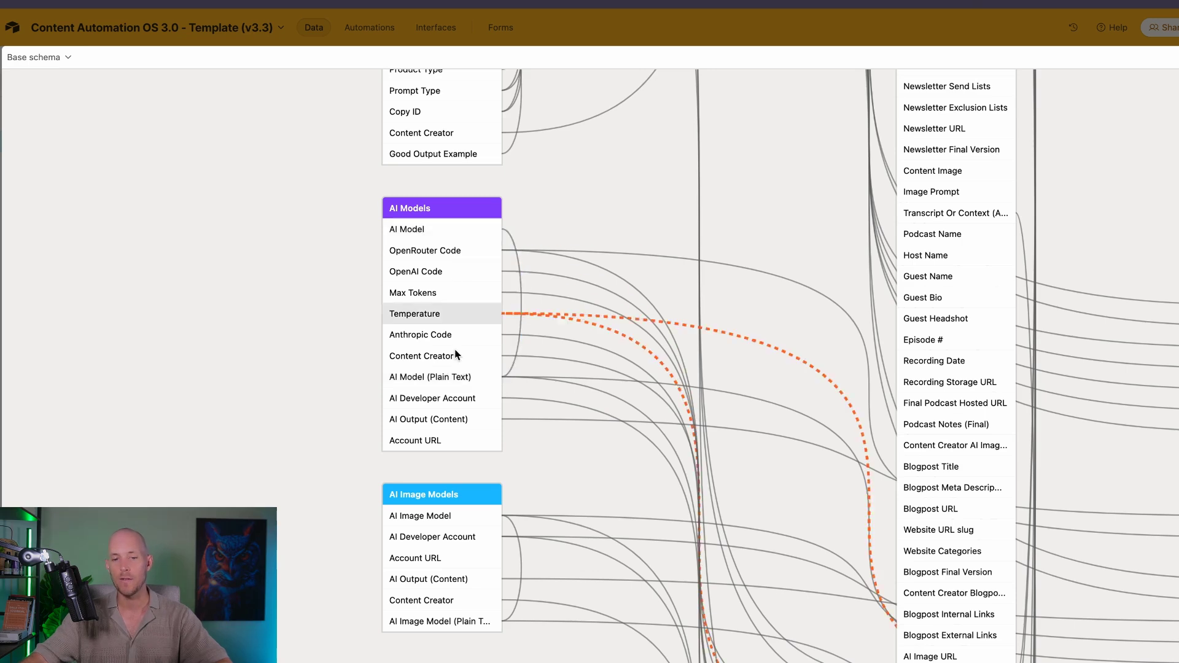
pyautogui.moveTo(425, 249)
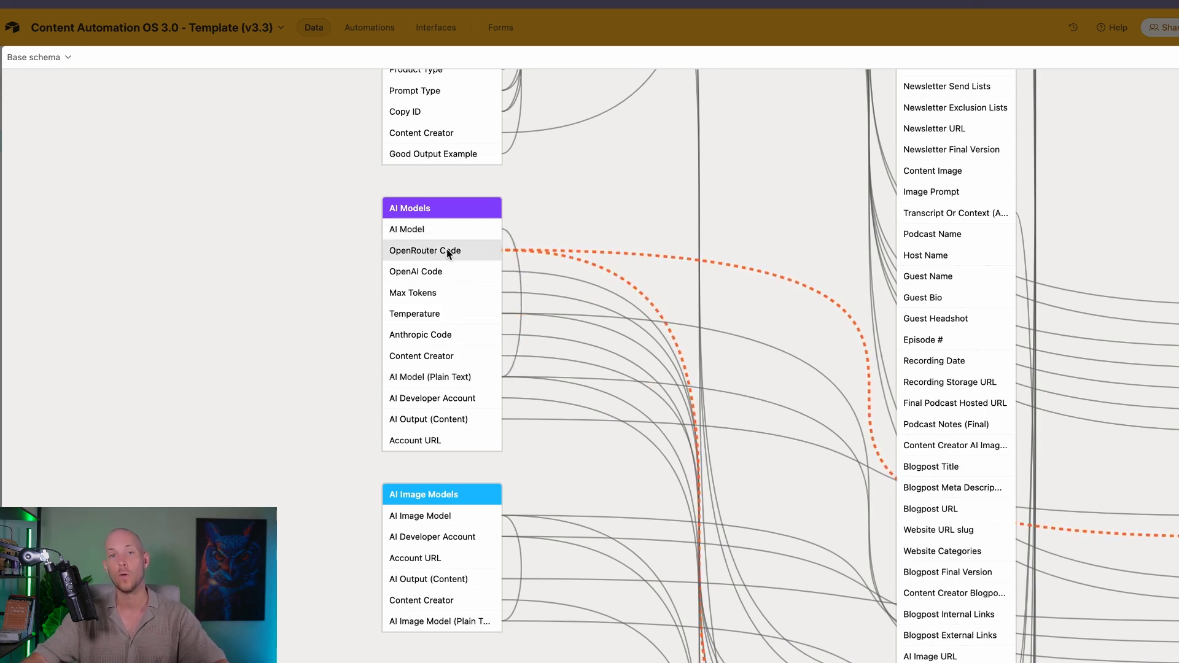
pyautogui.moveTo(436, 298)
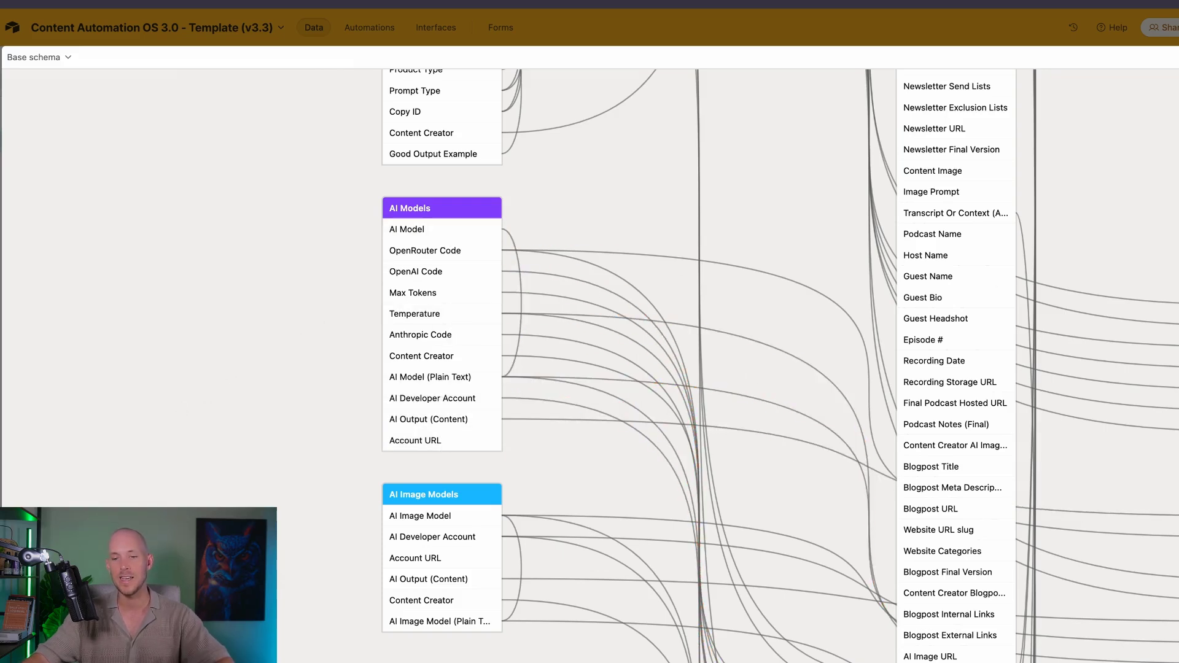
pyautogui.moveTo(453, 201)
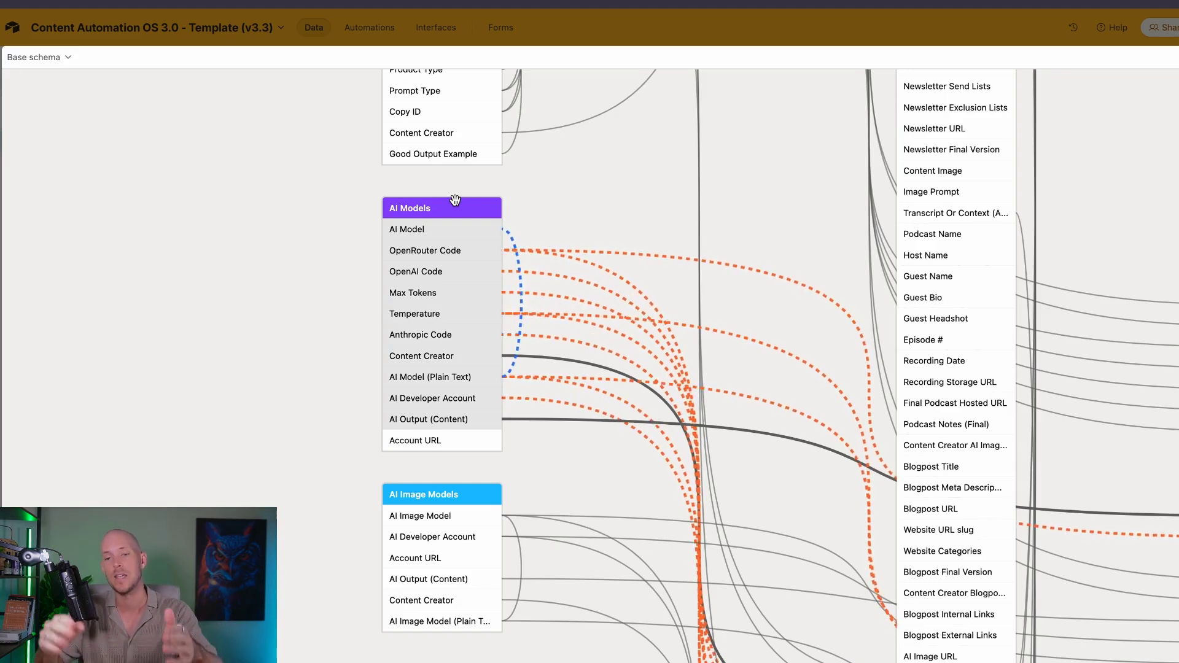
# - Examine the Brand Assets and Prompt Library relationships in the base schema
pyautogui.scroll(-1, 367, 305)
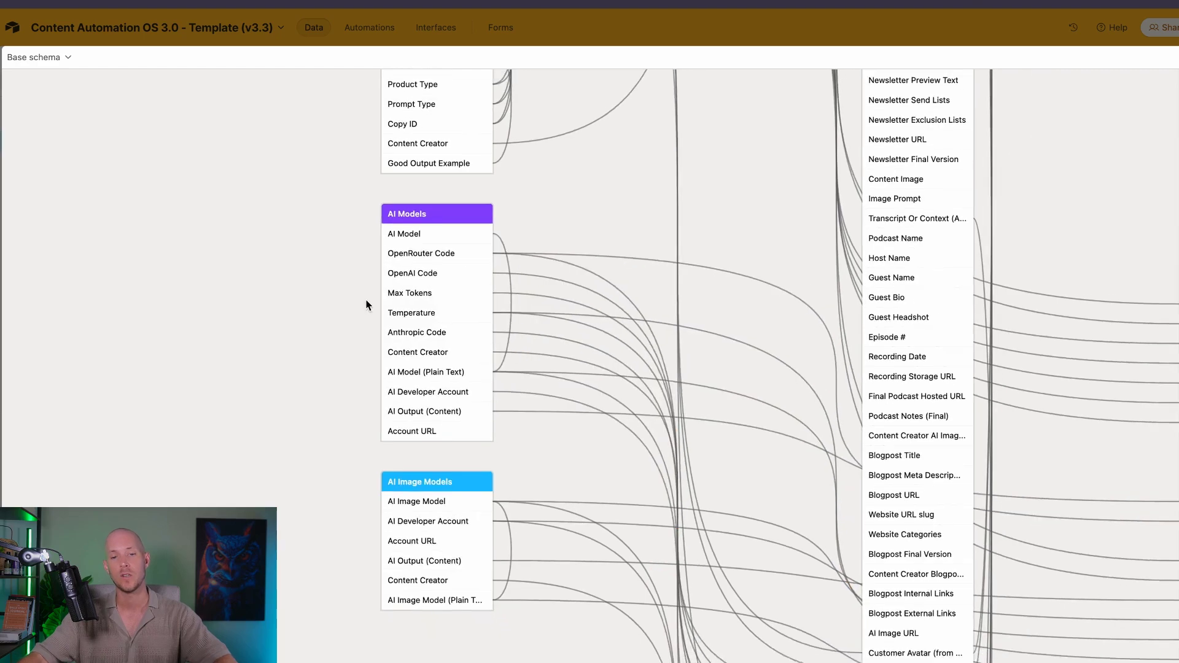
pyautogui.scroll(-2, 367, 305)
pyautogui.moveTo(561, 295); pyautogui.dragTo(489, 560)
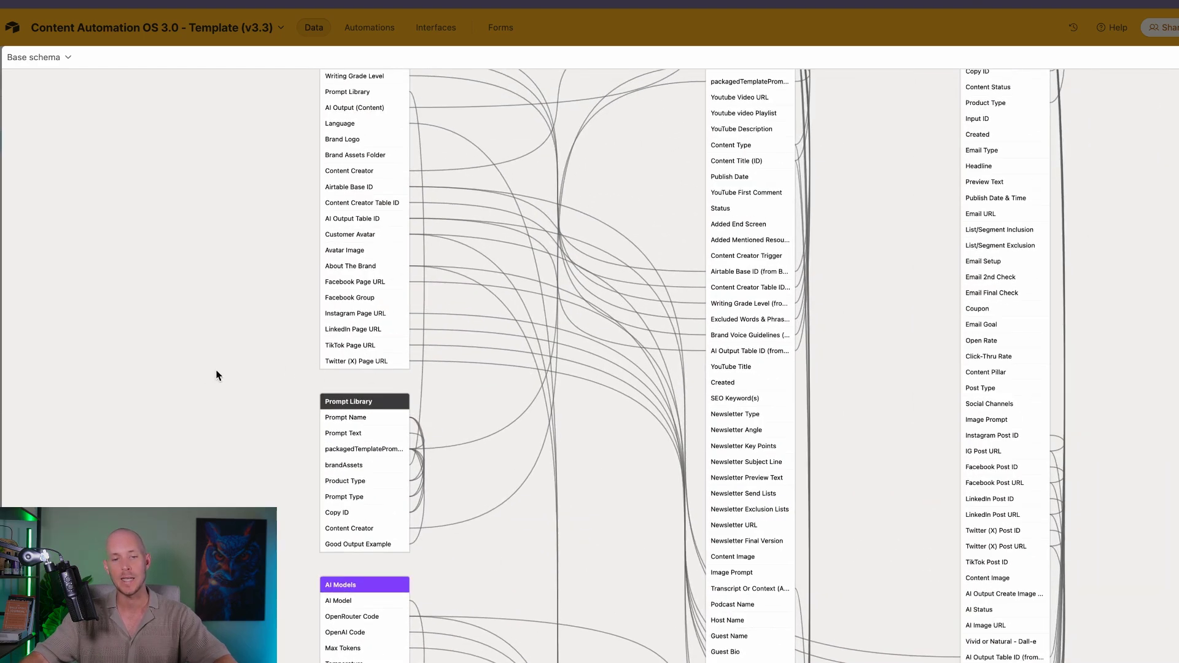
pyautogui.scroll(5, 250, 282)
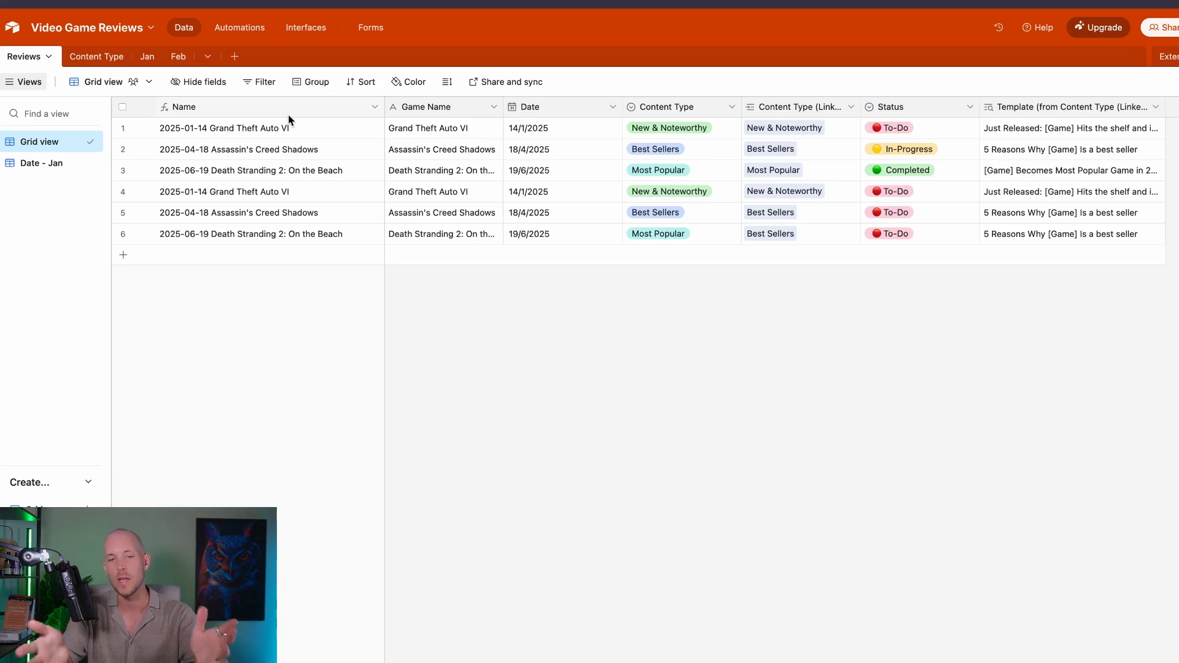
# - Inspect the formula of the Name field in the Reviews table, and save the field settings
pyautogui.doubleClick(203, 106)
pyautogui.click(359, 280)
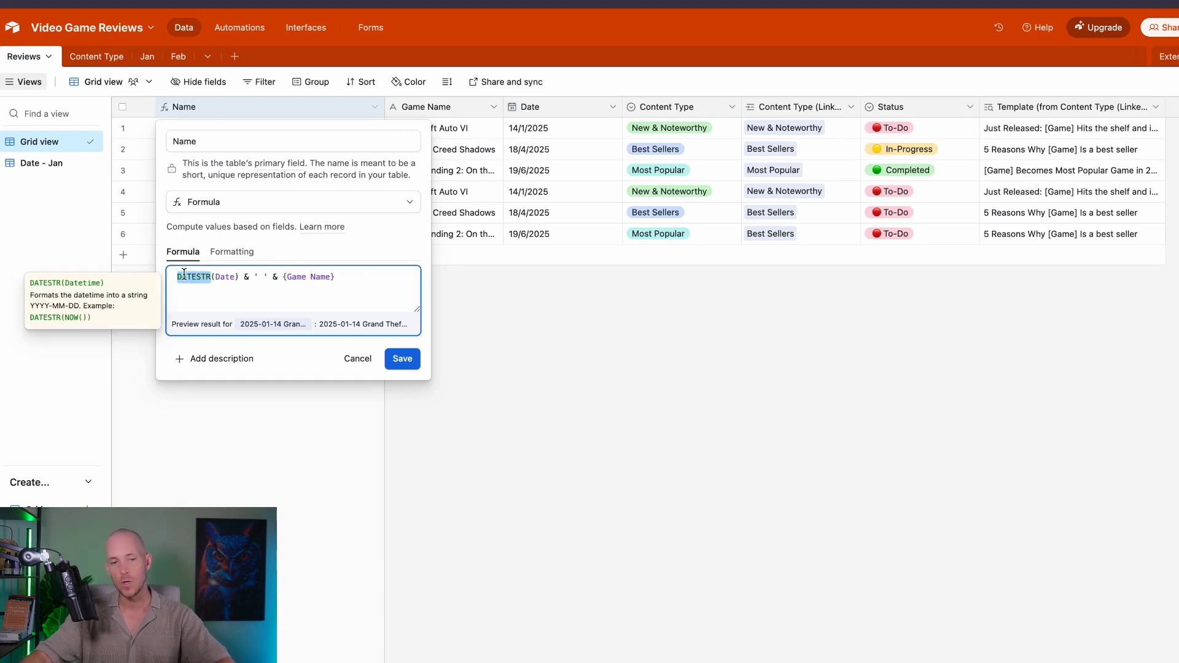
pyautogui.click(403, 359)
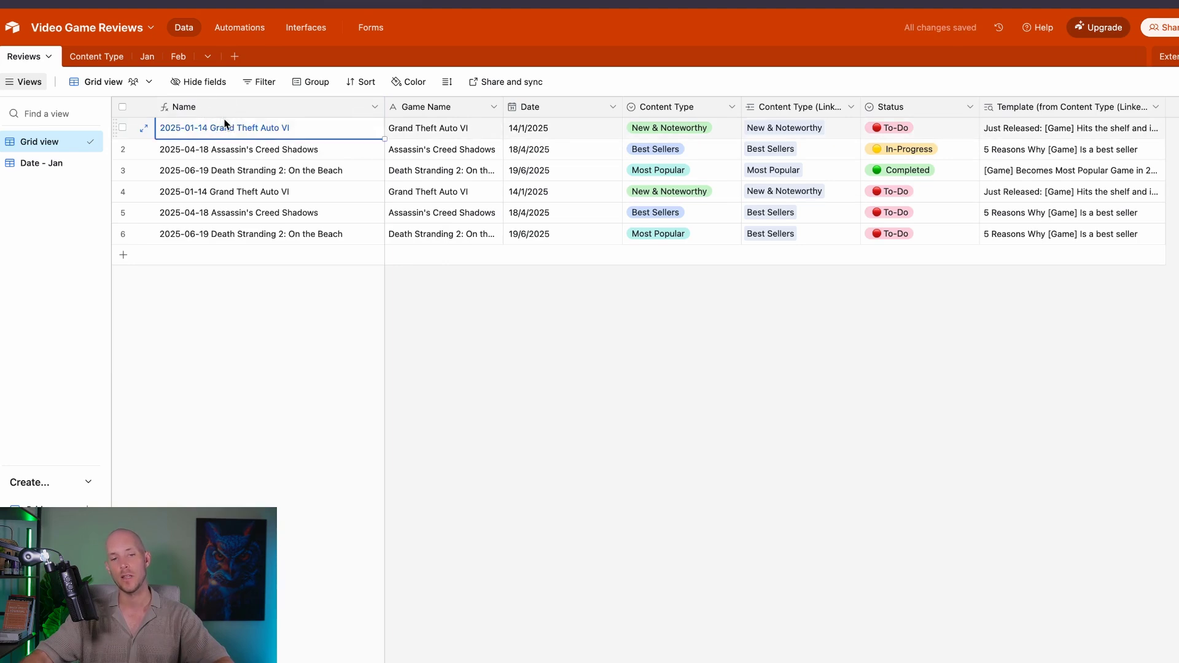
# - Compare the names of the two Grand Theft Auto VI records in the Reviews table
pyautogui.click(238, 191)
pyautogui.click(237, 131)
pyautogui.click(237, 191)
pyautogui.click(283, 130)
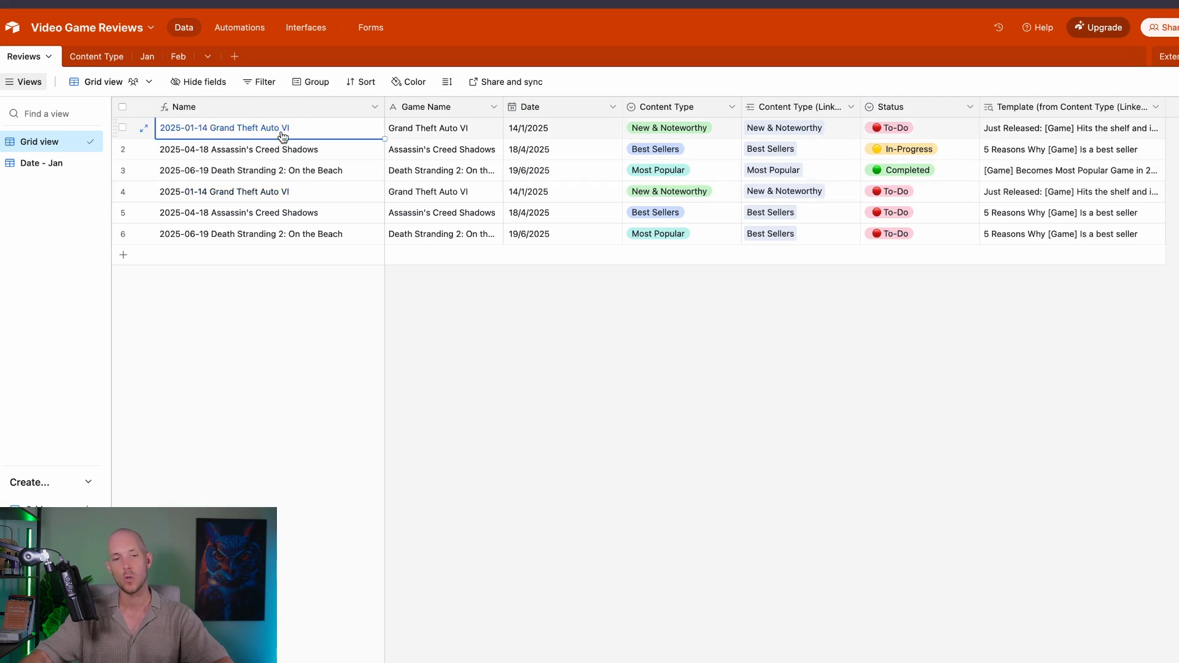
pyautogui.click(279, 193)
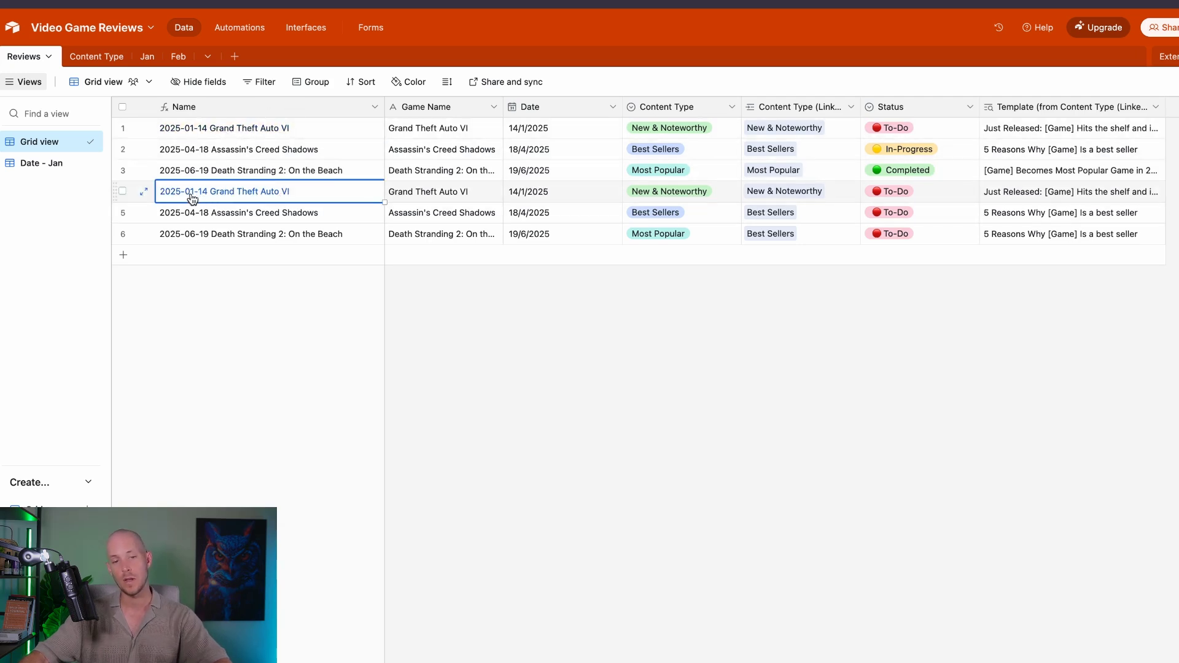
# - Pick a different date for the second Grand Theft Auto VI record
pyautogui.click(574, 209)
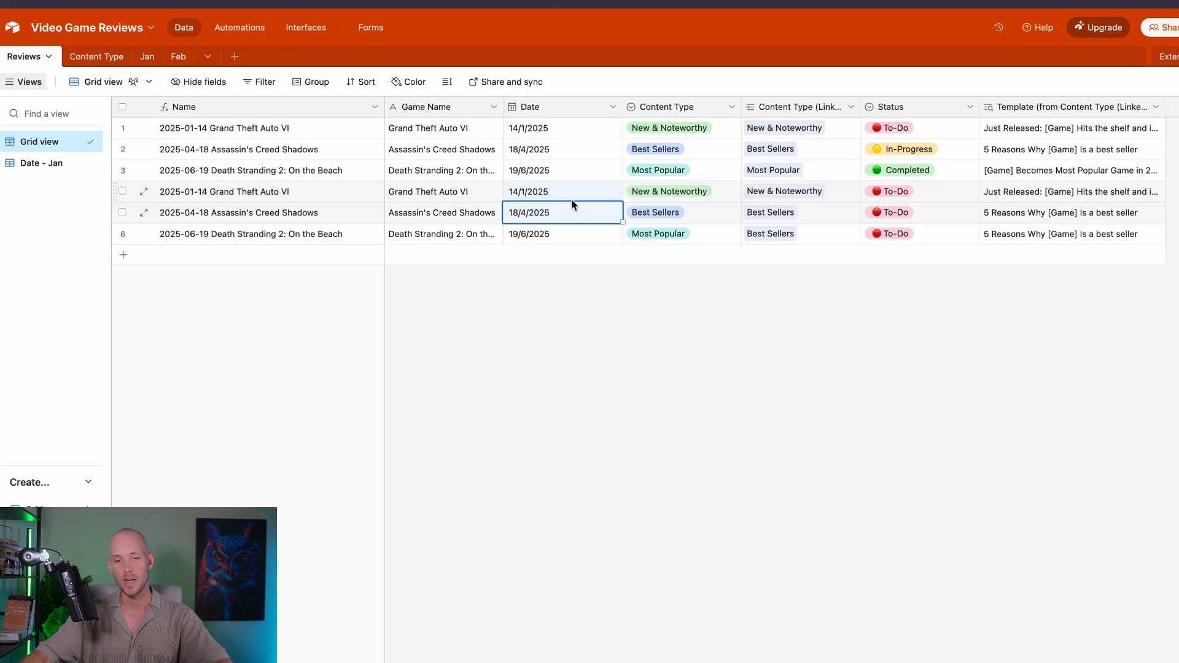
pyautogui.doubleClick(569, 196)
pyautogui.click(606, 305)
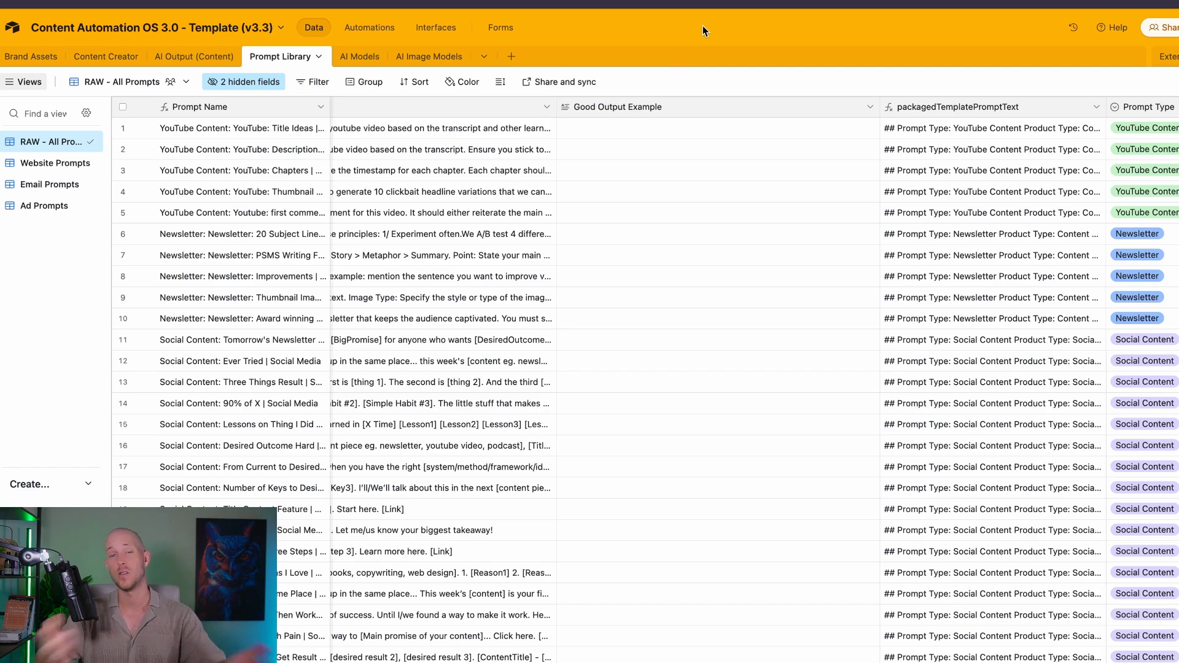
# - Widen the Prompt Name column in the Prompt Library table, inspect its formula, and save the field settings
pyautogui.moveTo(332, 107); pyautogui.dragTo(446, 107)
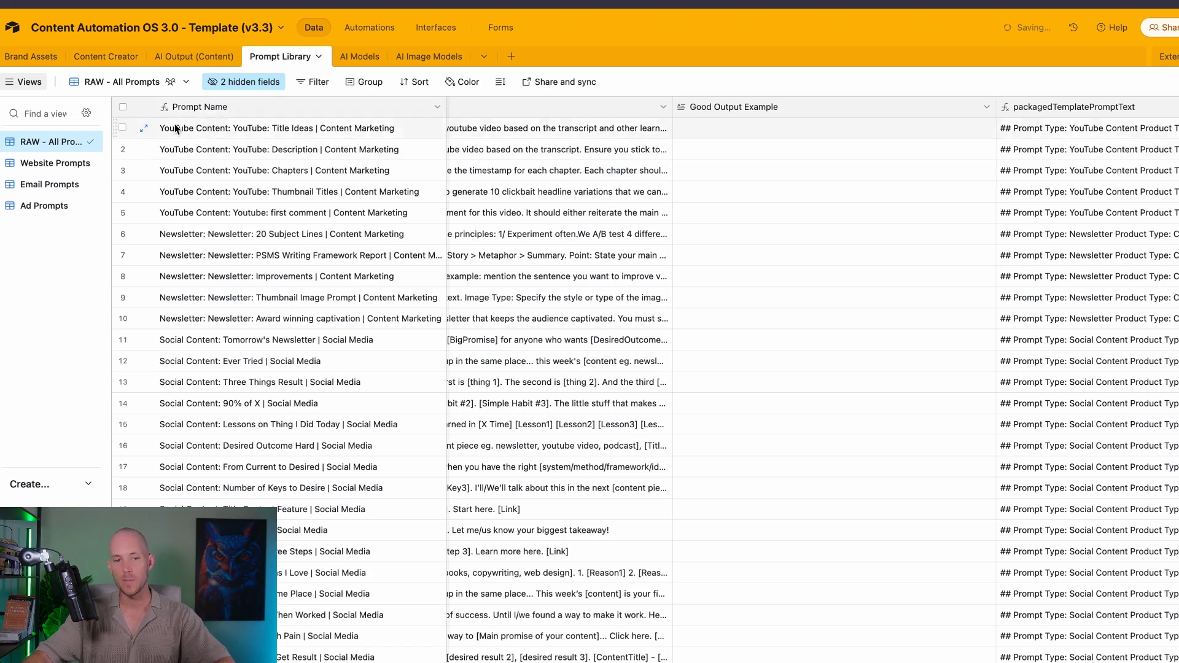
pyautogui.doubleClick(211, 105)
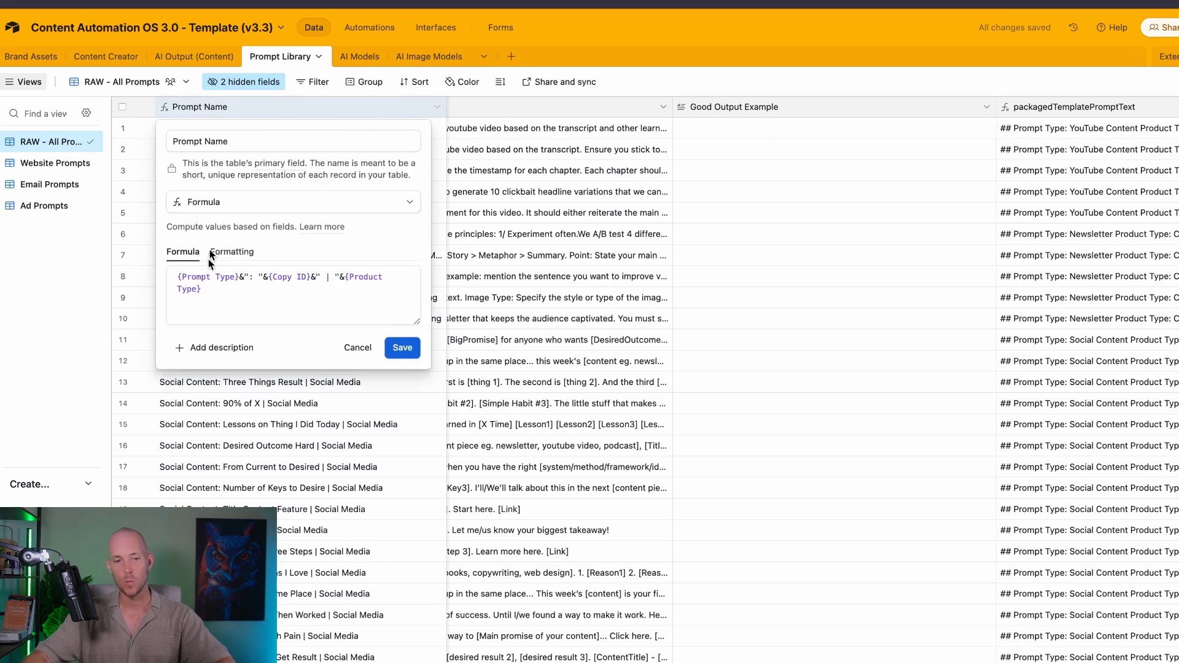
pyautogui.moveTo(178, 273); pyautogui.dragTo(428, 311)
pyautogui.click(402, 370)
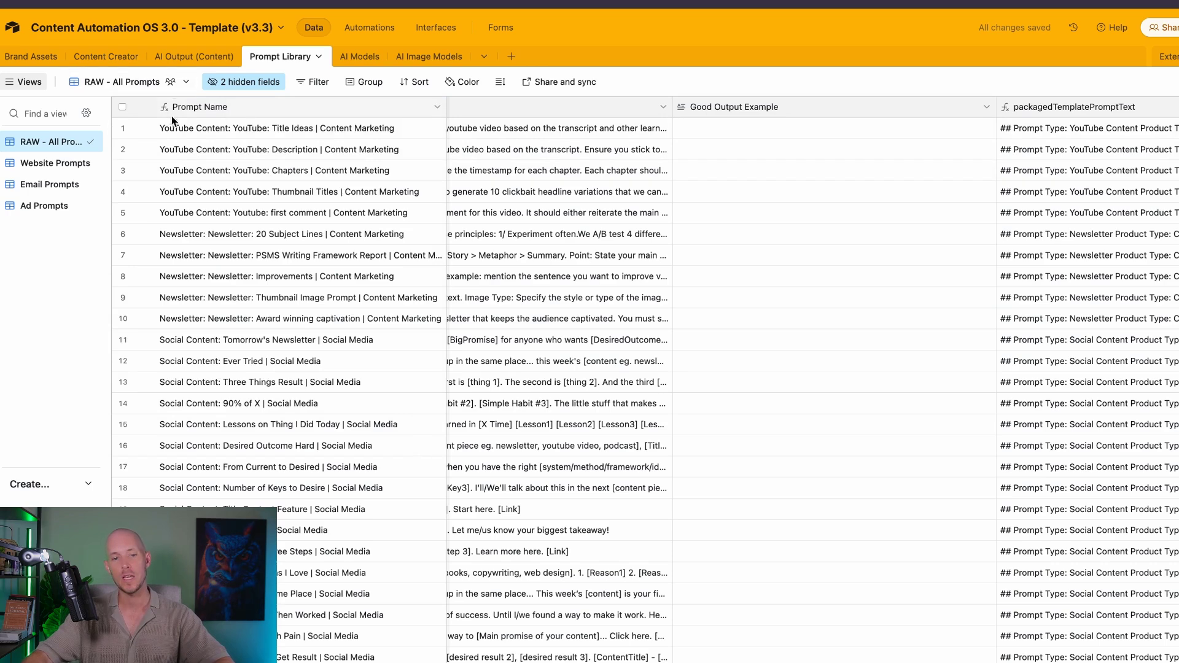
# - Check the first record's name against the Prompt Name formula, and open that formula for editing
pyautogui.click(164, 130)
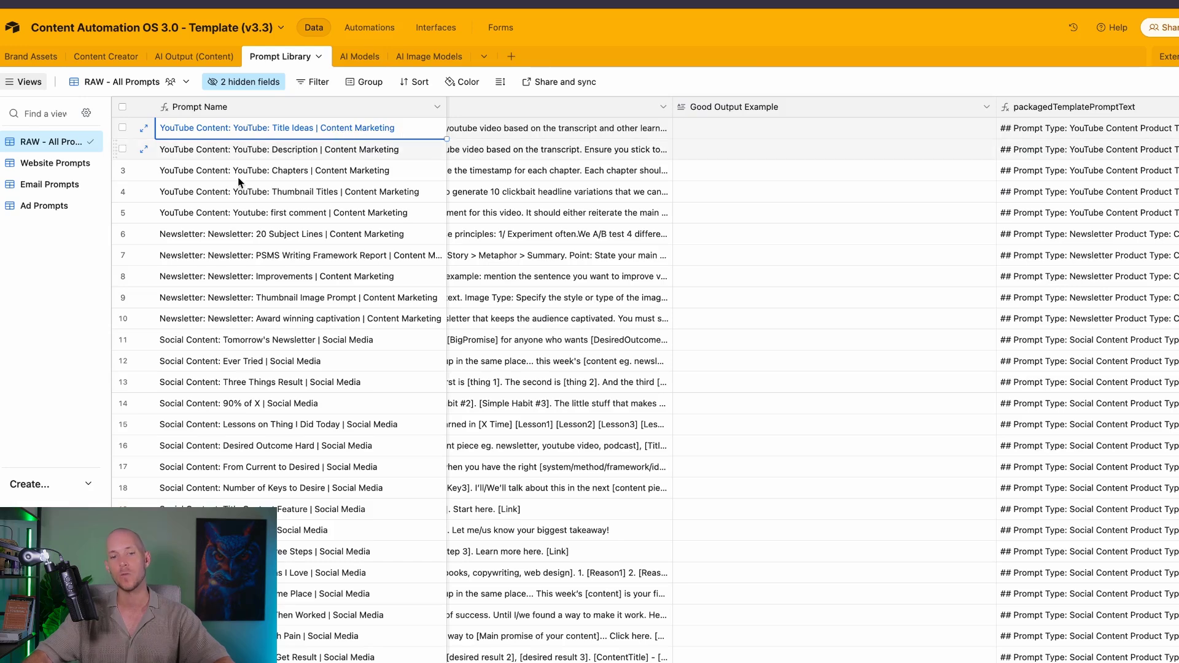
pyautogui.click(621, 28)
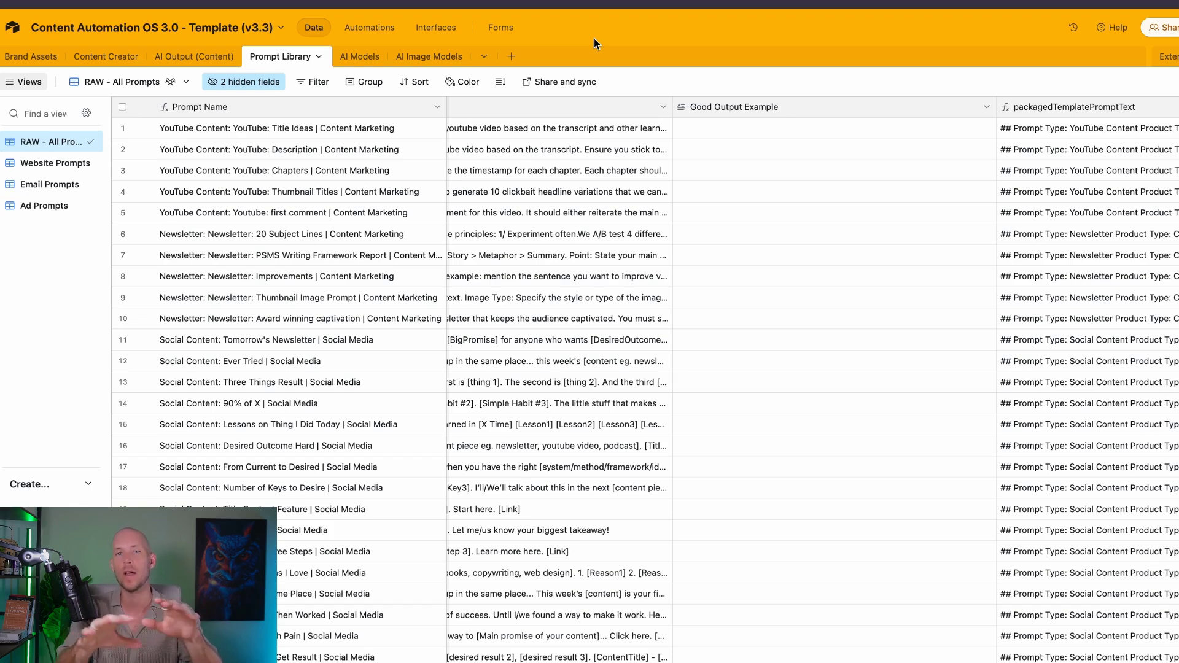
pyautogui.doubleClick(202, 106)
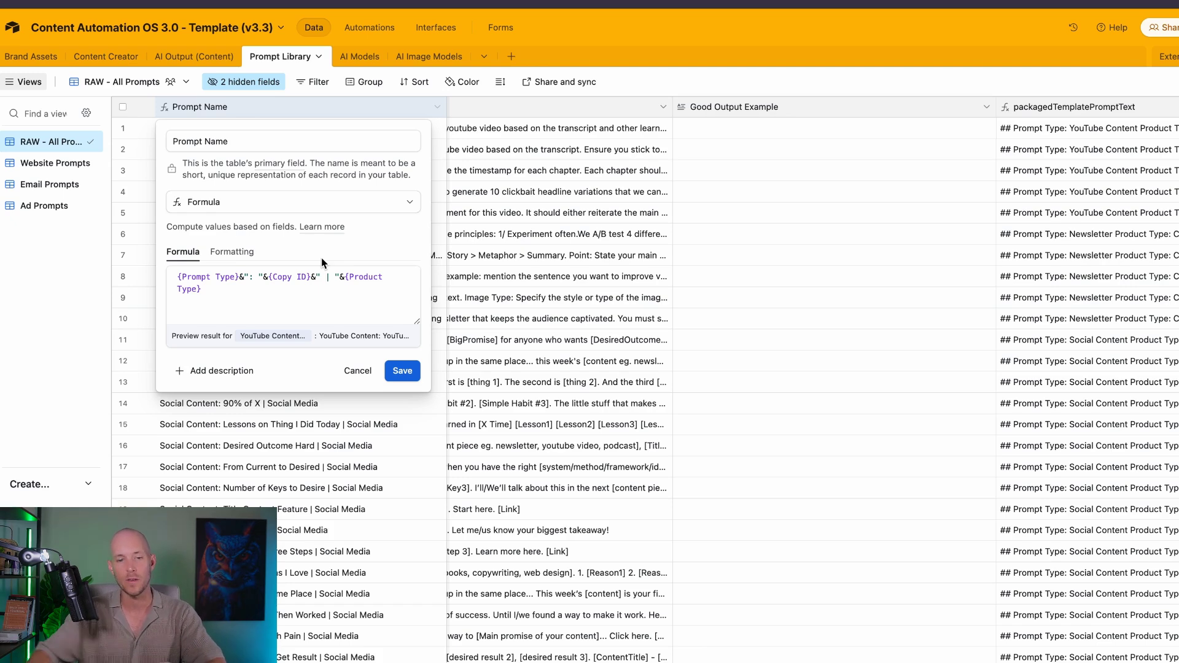
pyautogui.click(220, 294)
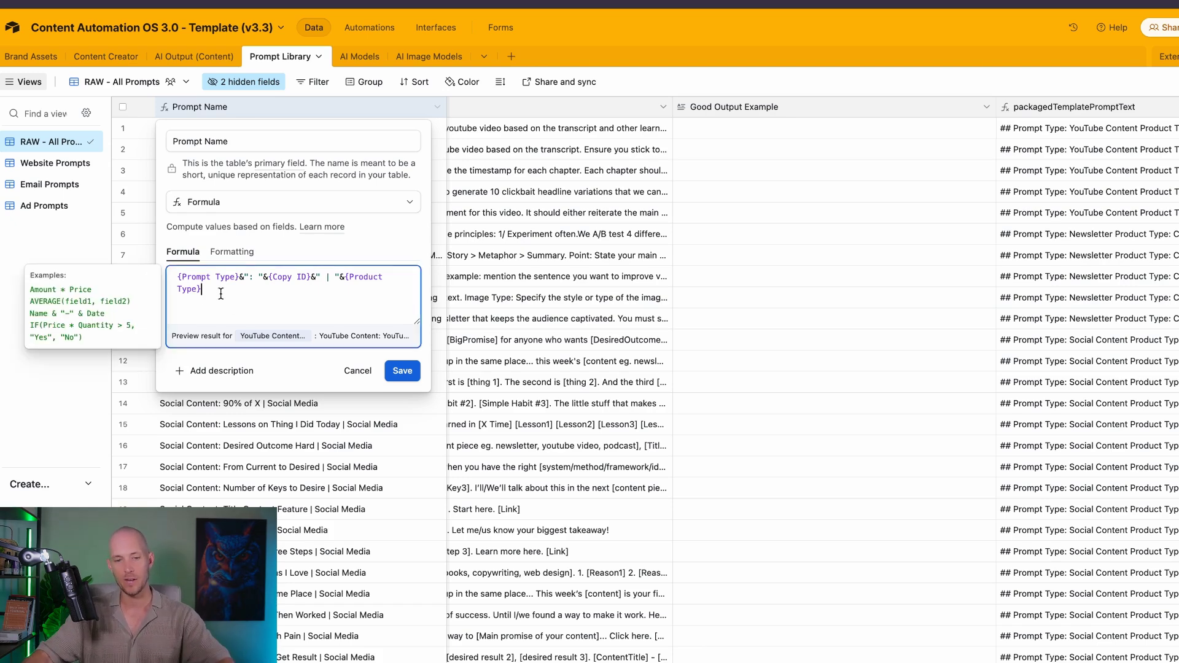